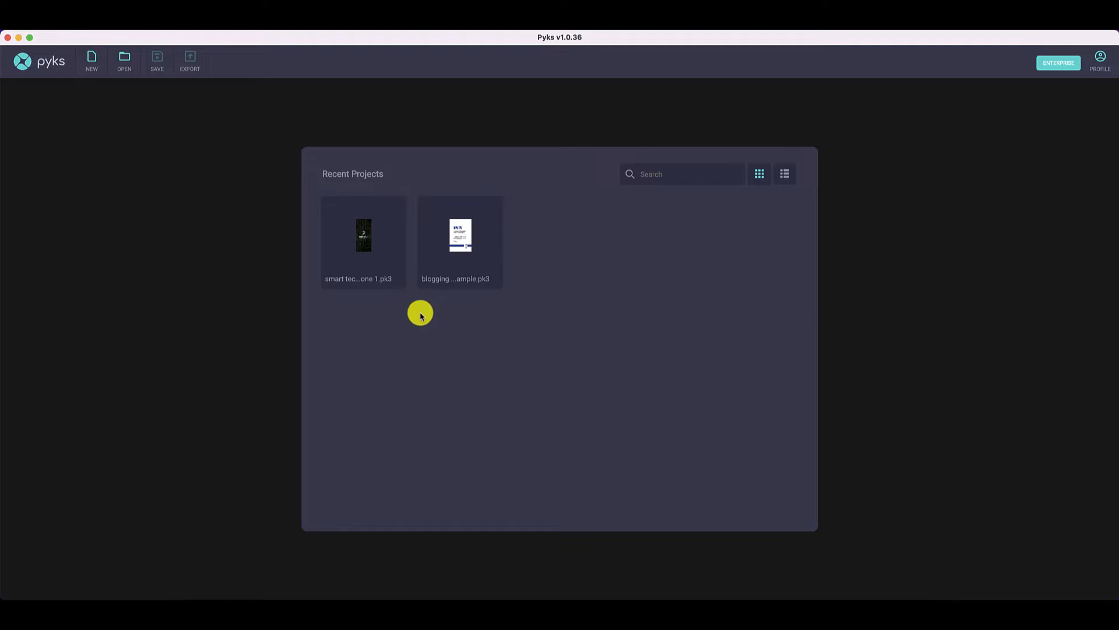
- Start a new project of the eCover type
left_click(94, 59)
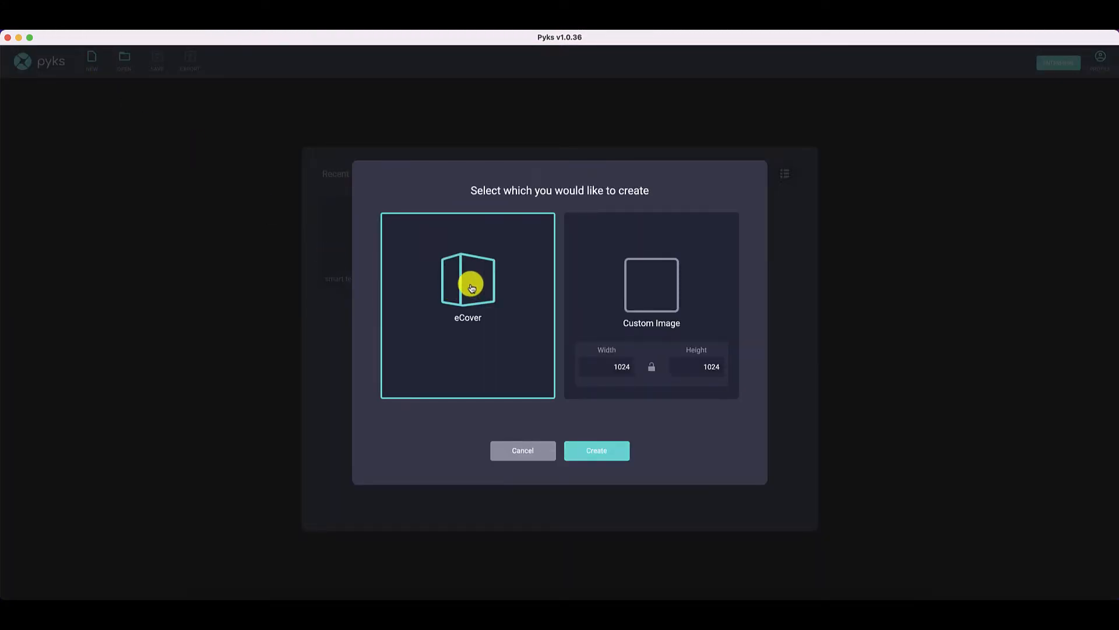
left_click(599, 453)
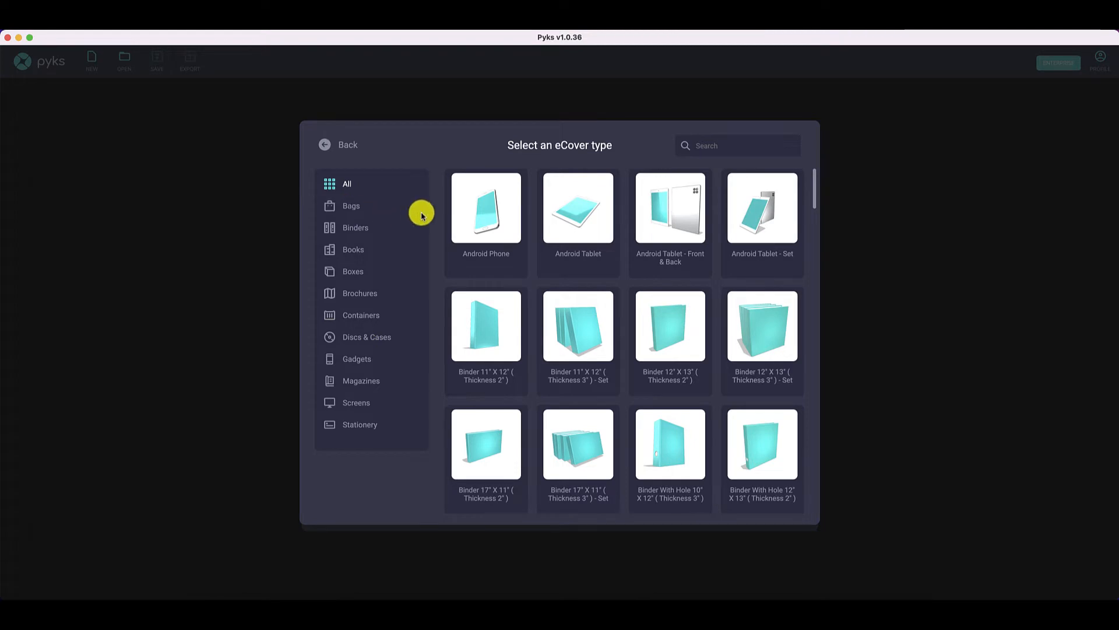
- Look through the eCover types category by category, from Bags, Binders and Books to Screens and Stationery
left_click(352, 210)
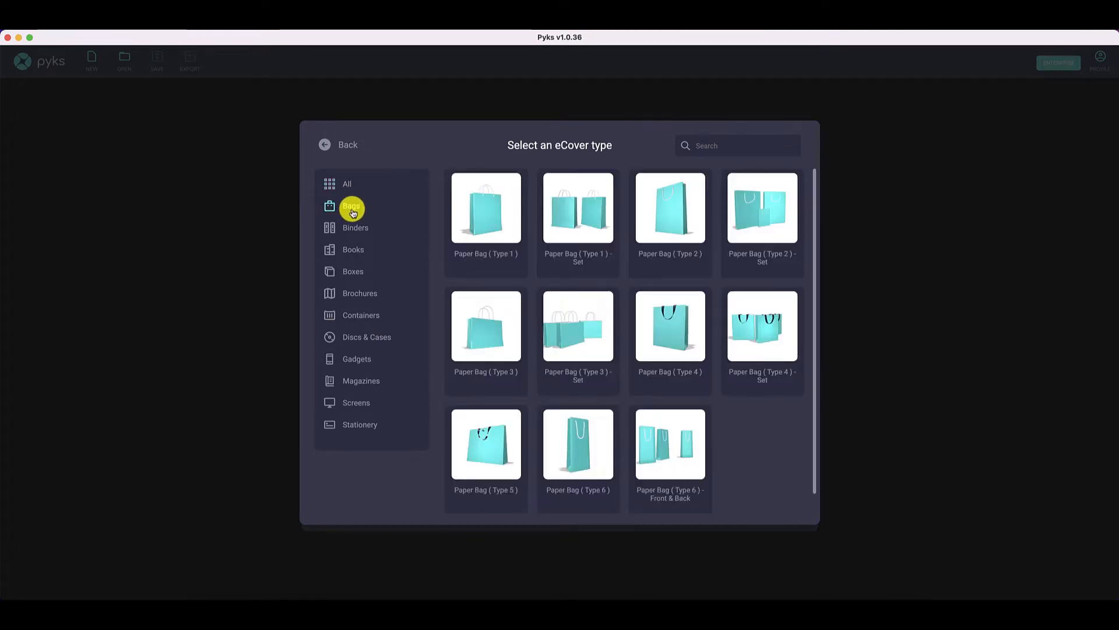
left_click(355, 230)
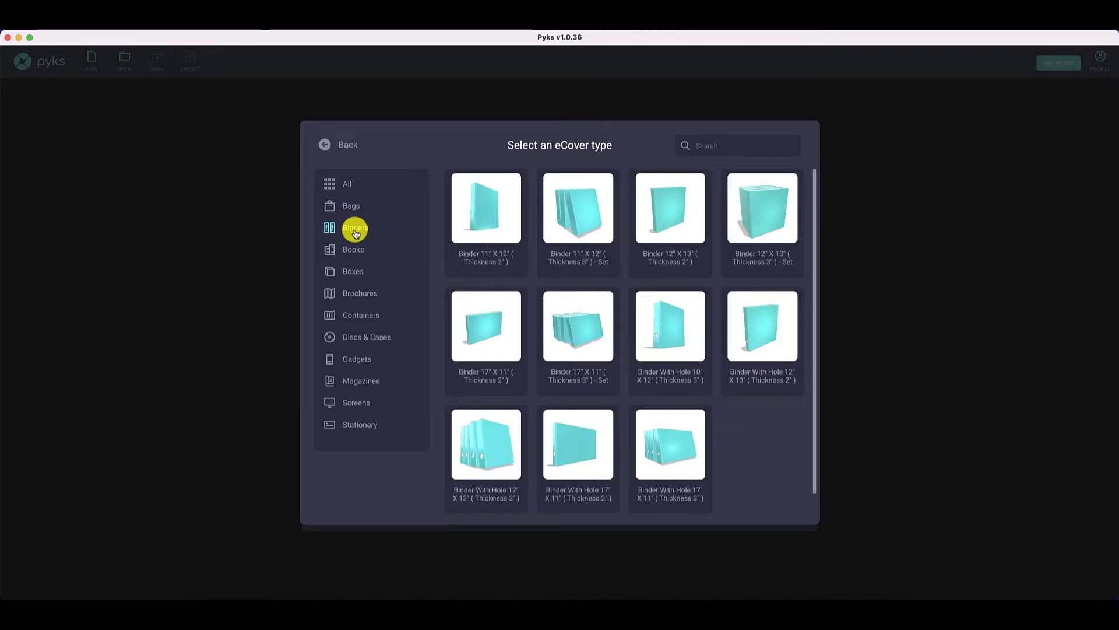
left_click(353, 252)
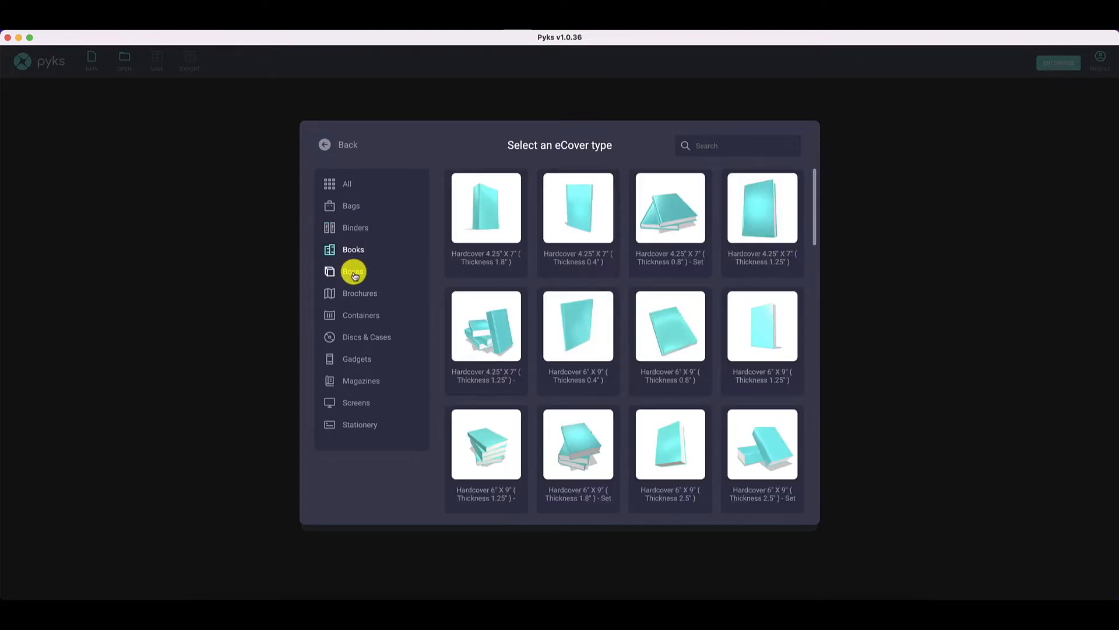
left_click(354, 274)
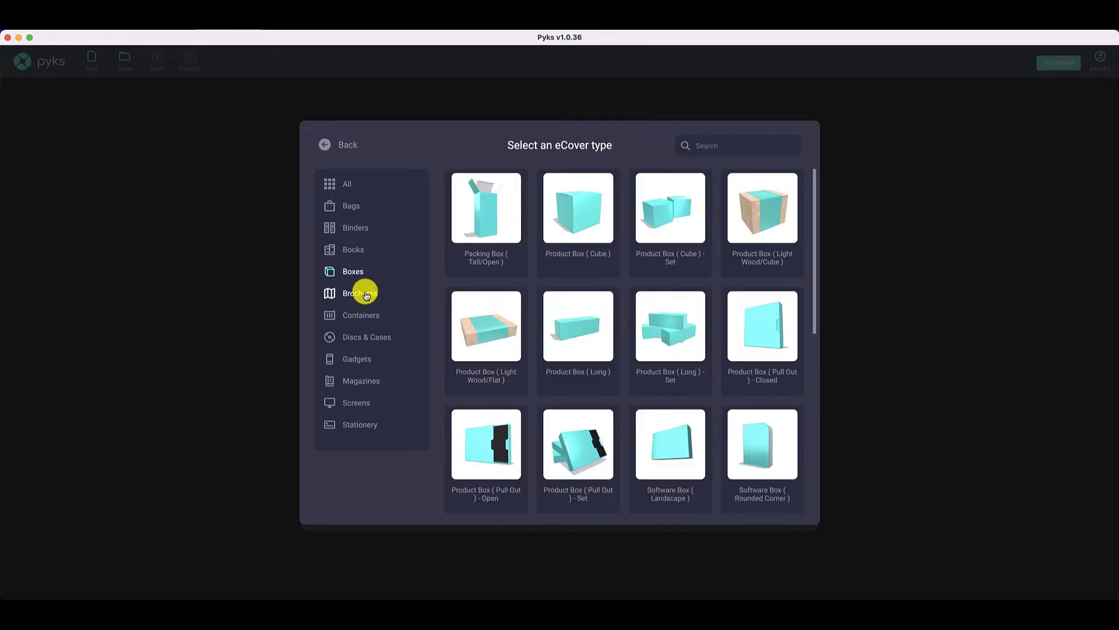
left_click(365, 295)
left_click(362, 314)
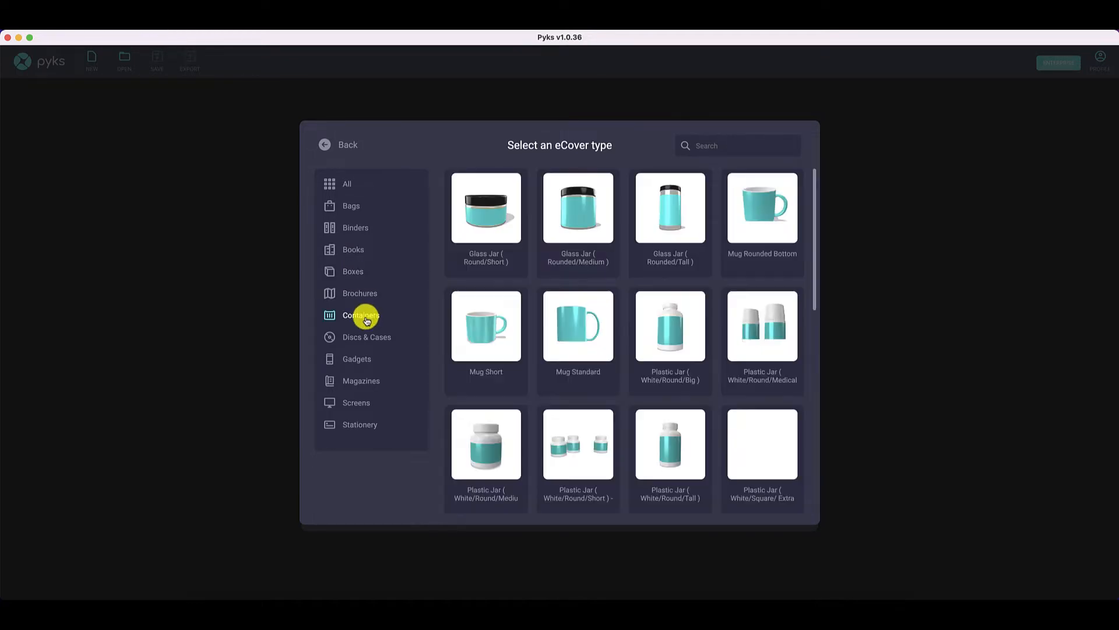
left_click(372, 338)
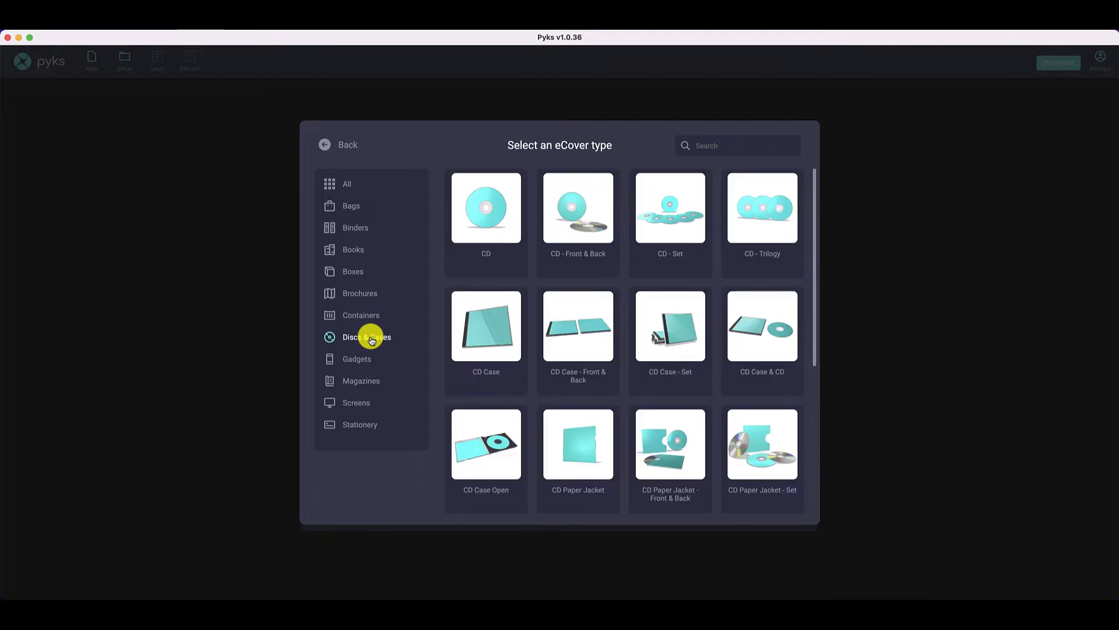
left_click(359, 358)
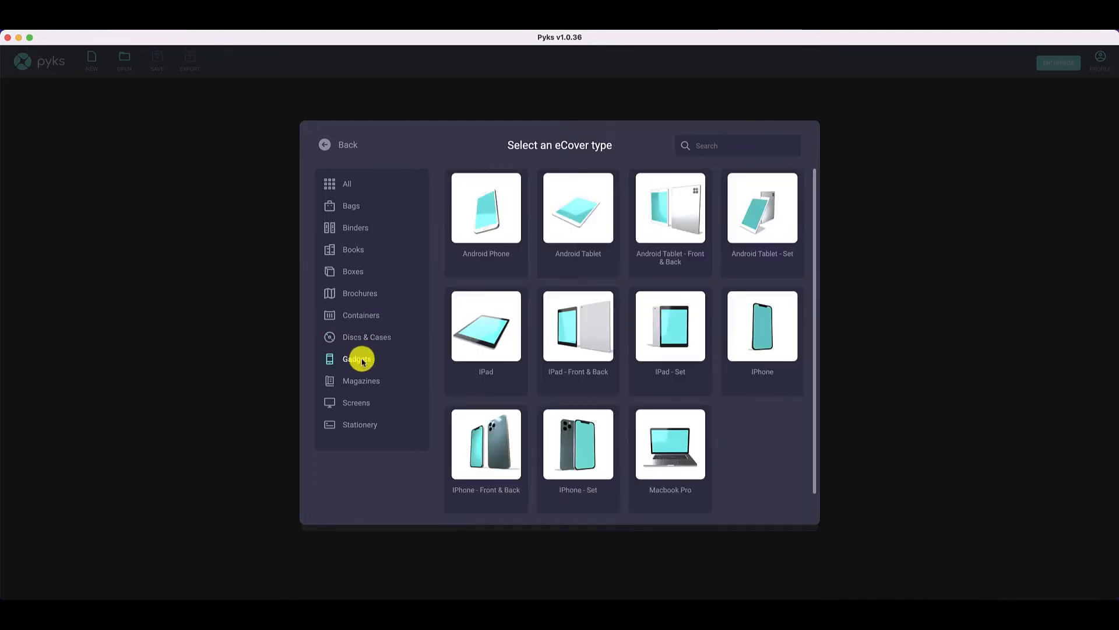
left_click(369, 386)
left_click(362, 402)
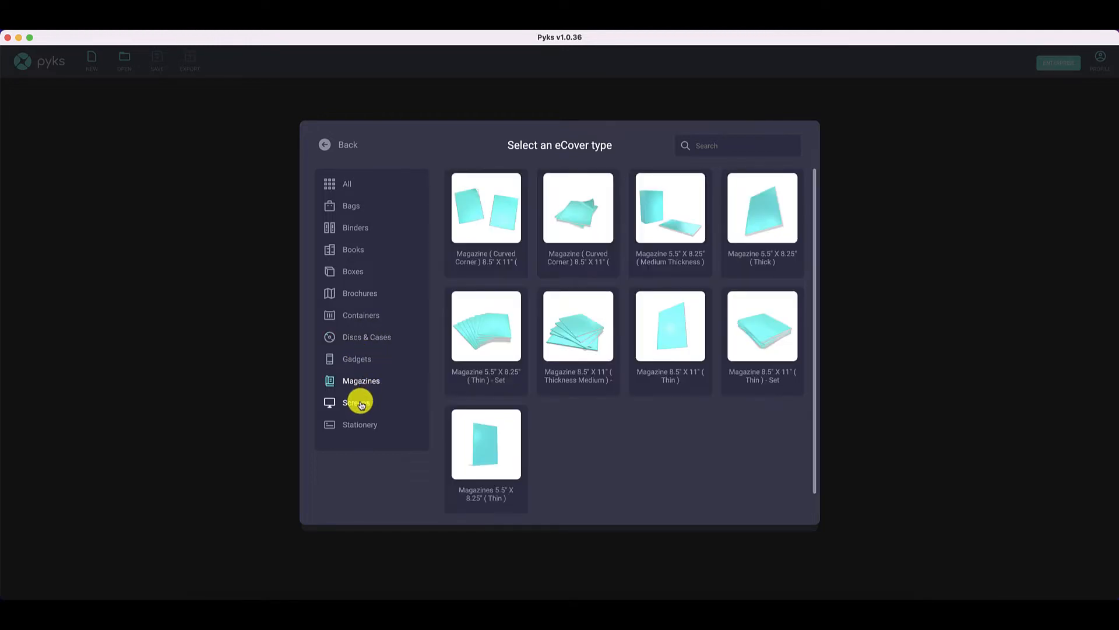
left_click(360, 425)
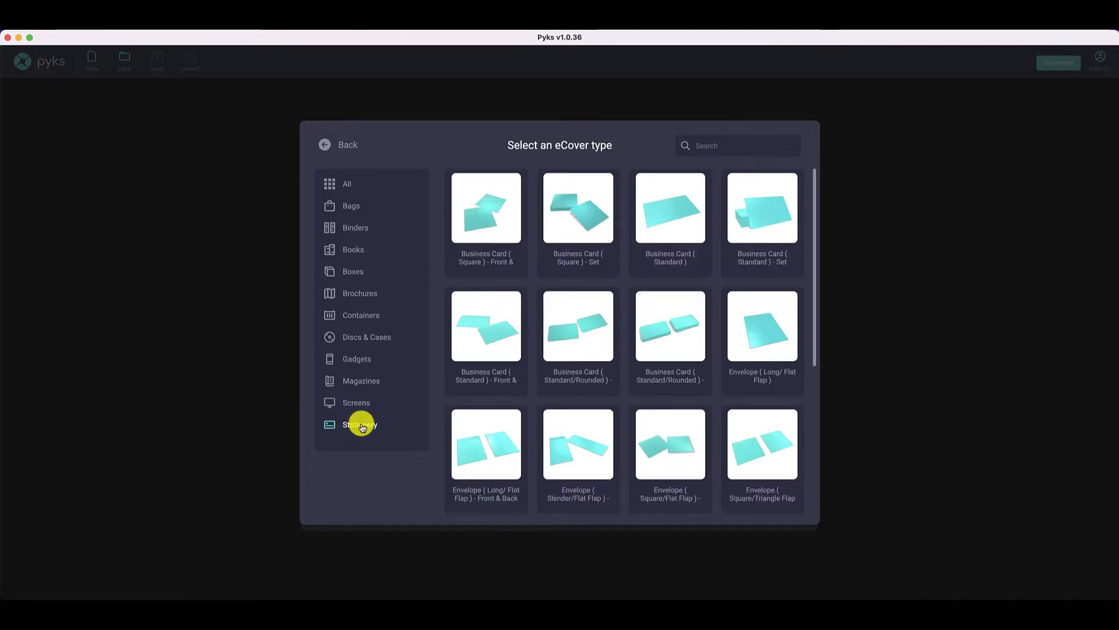
- Choose the Hardcover 4.25" X 7" (Thickness 0.4") book as the eCover type
left_click(356, 249)
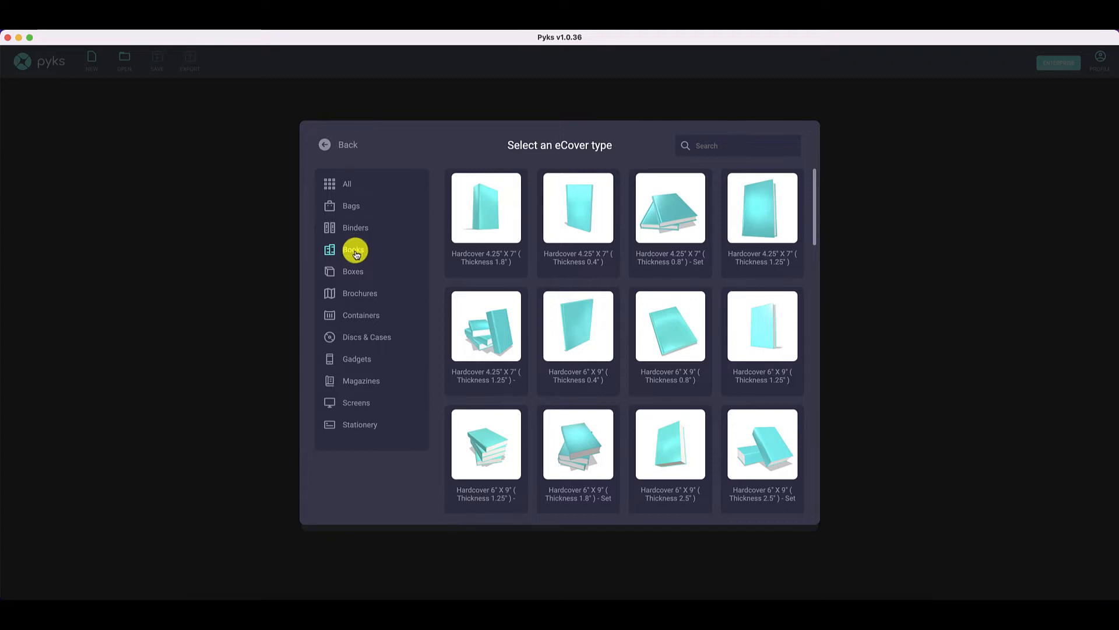
scroll(522, 265, "down", 3)
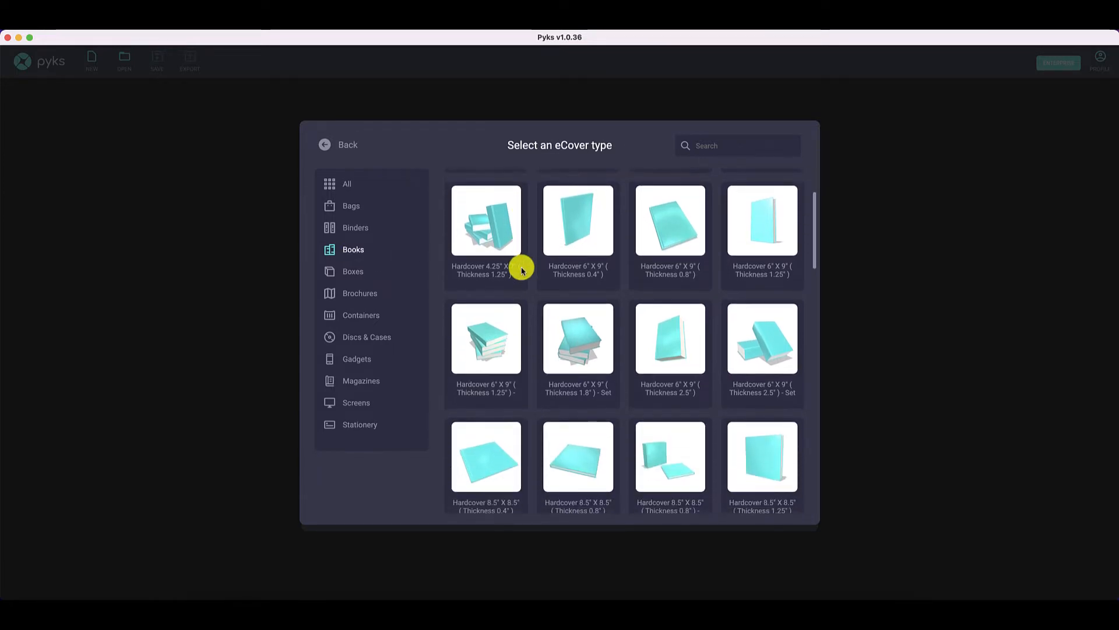
scroll(522, 269, "down", 9)
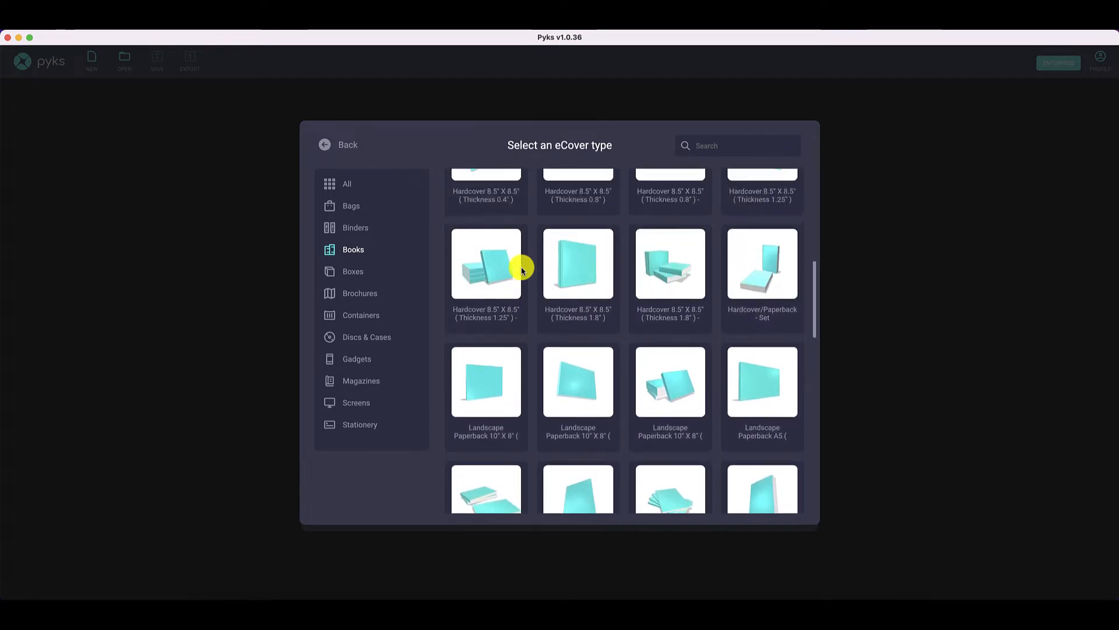
scroll(522, 269, "up", 10)
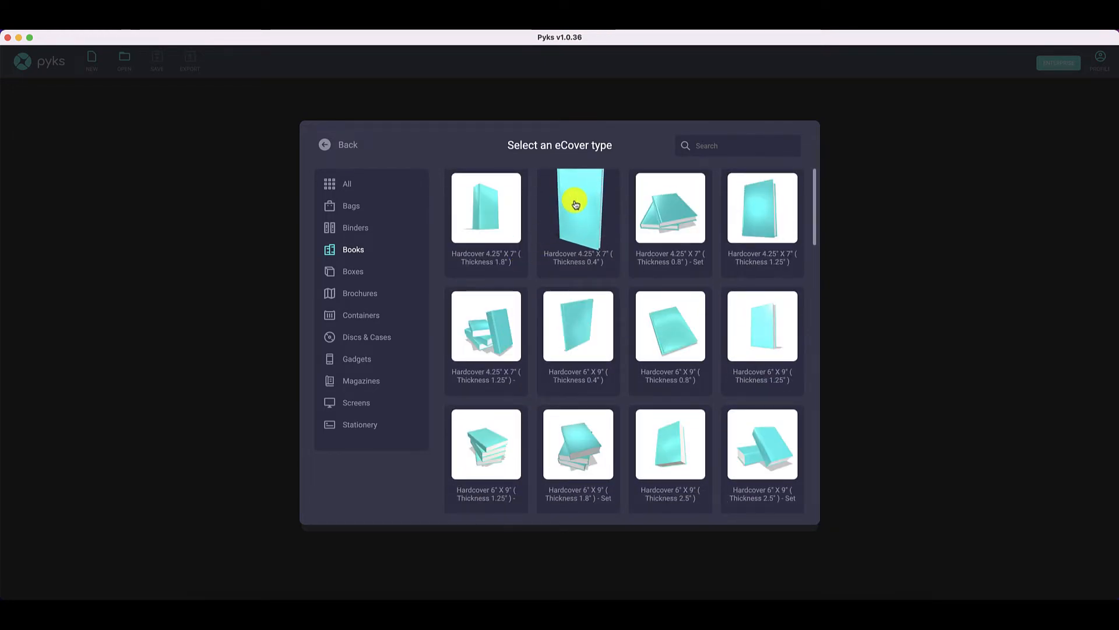
left_click(575, 205)
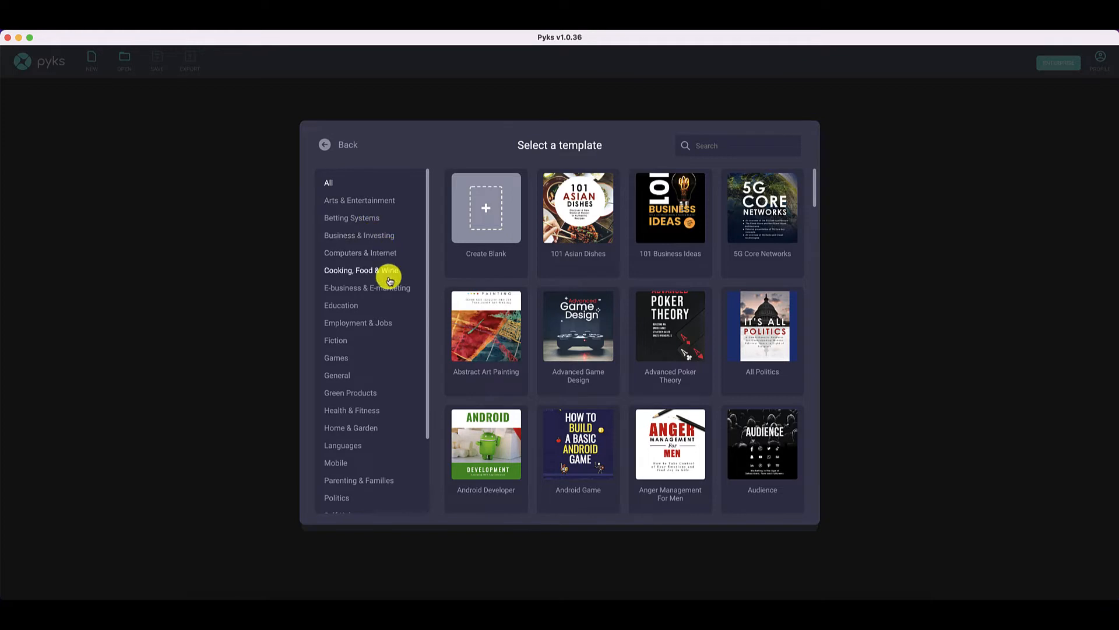
- Browse the cover templates, checking the Home & Garden category and the full list of designs
scroll(392, 294, "down", 3)
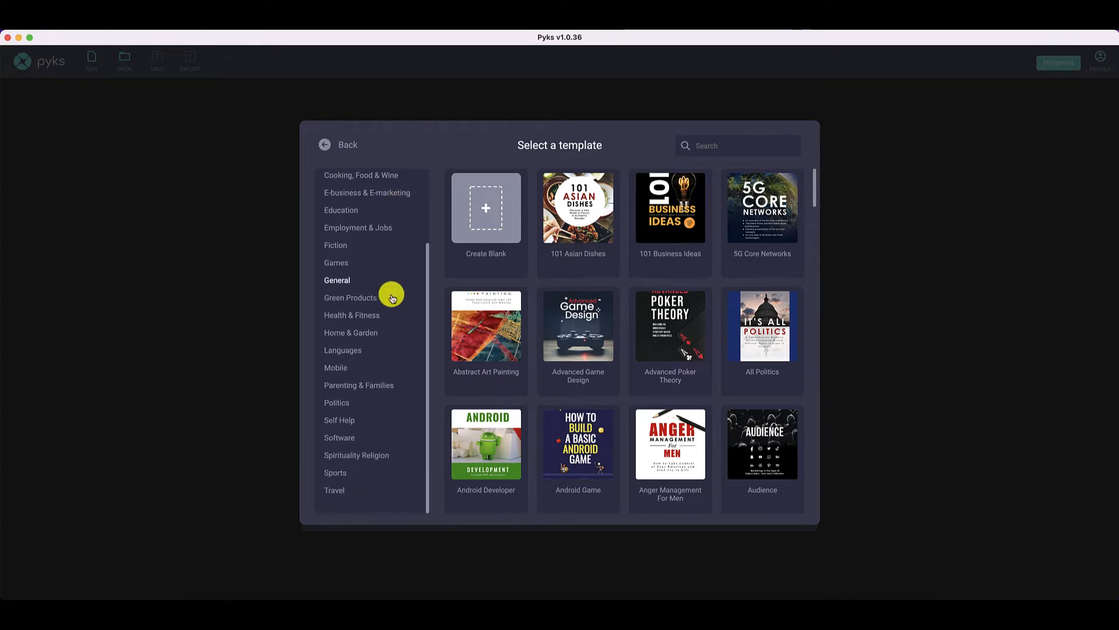
left_click(355, 333)
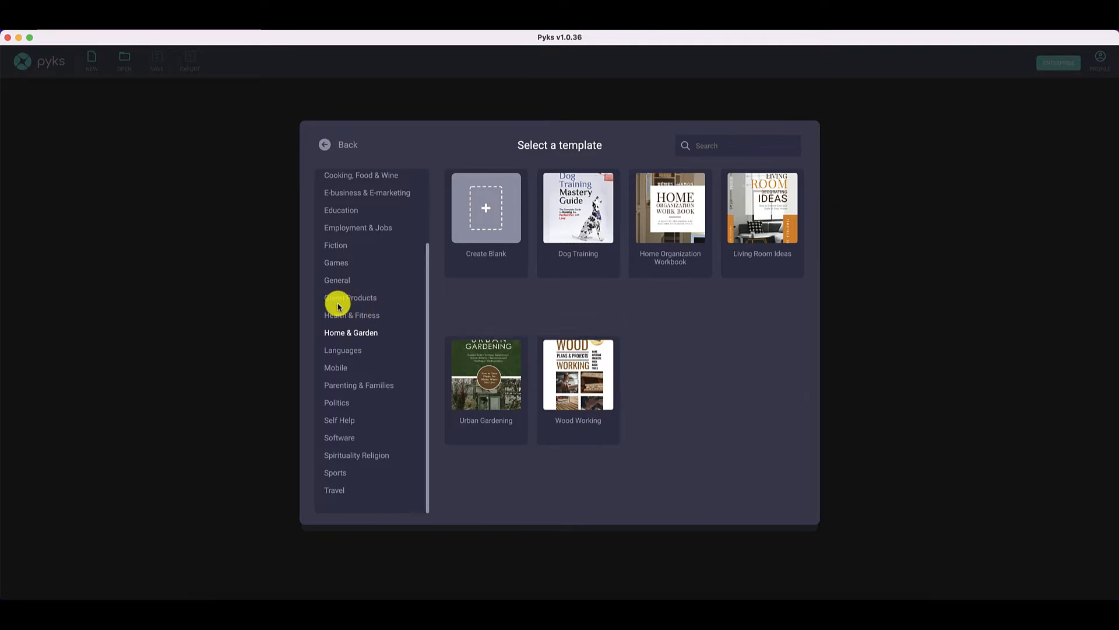
scroll(339, 306, "up", 3)
left_click(330, 182)
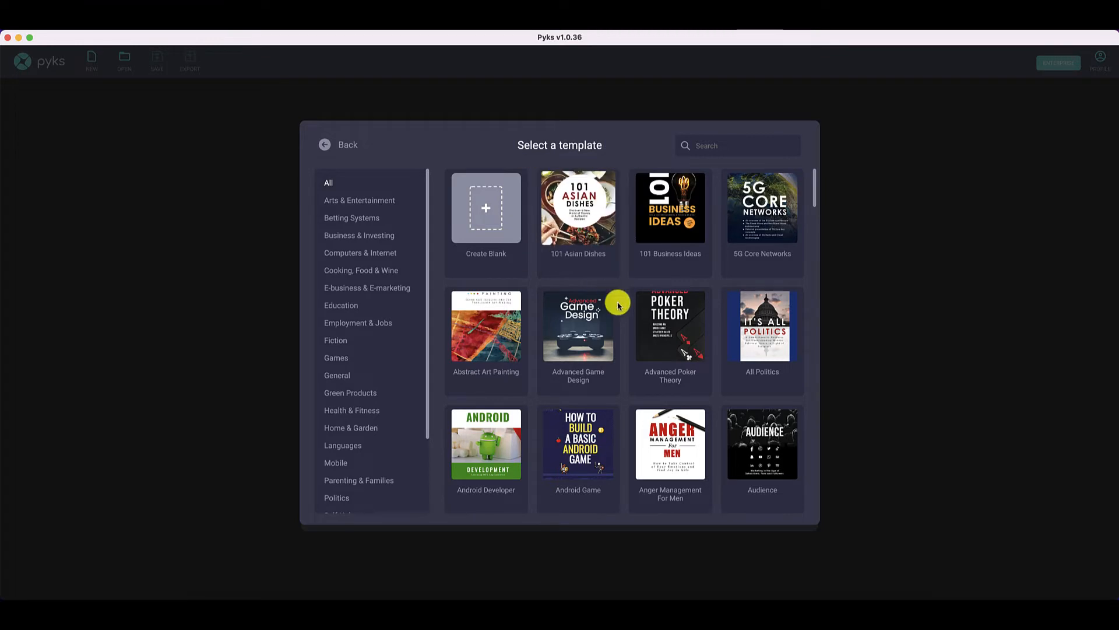
scroll(626, 318, "down", 1)
scroll(625, 318, "down", 5)
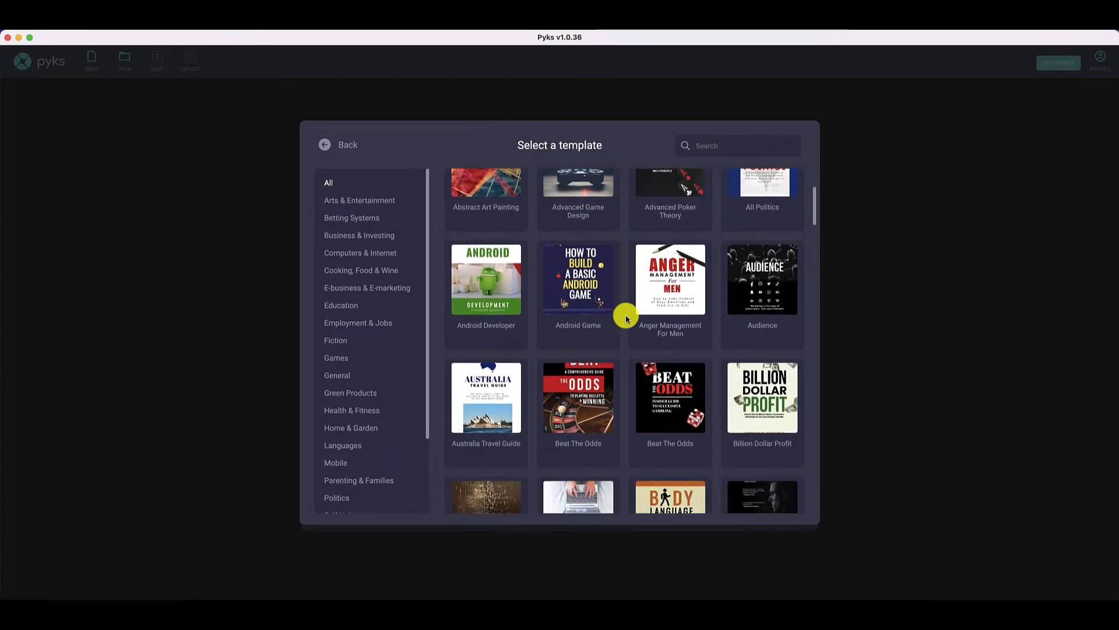
scroll(626, 318, "down", 3)
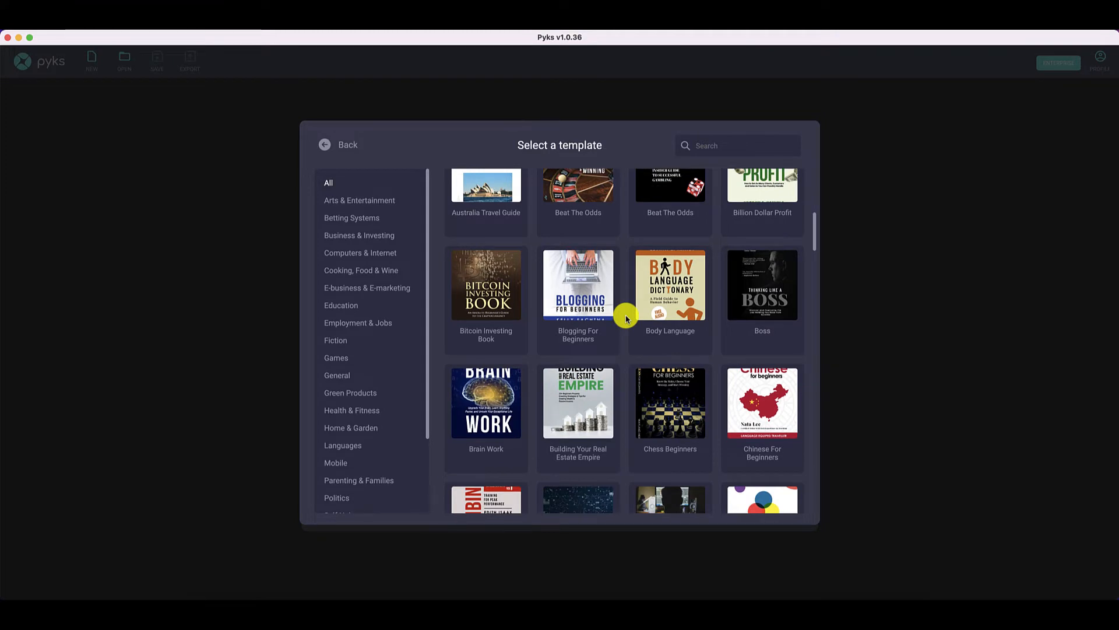
scroll(625, 317, "down", 4)
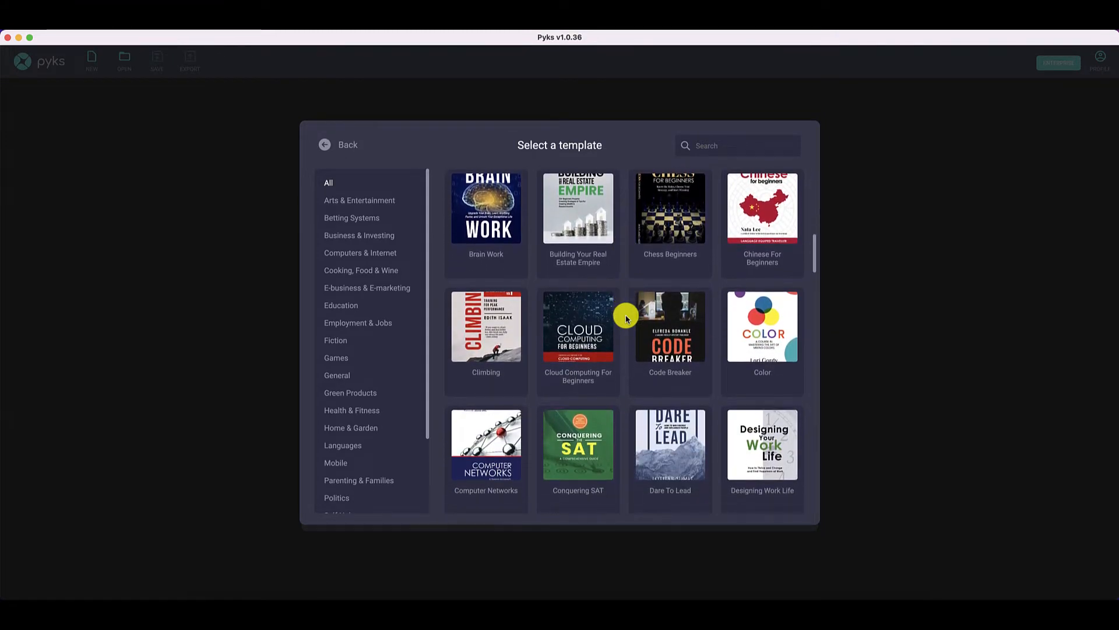
scroll(625, 318, "down", 6)
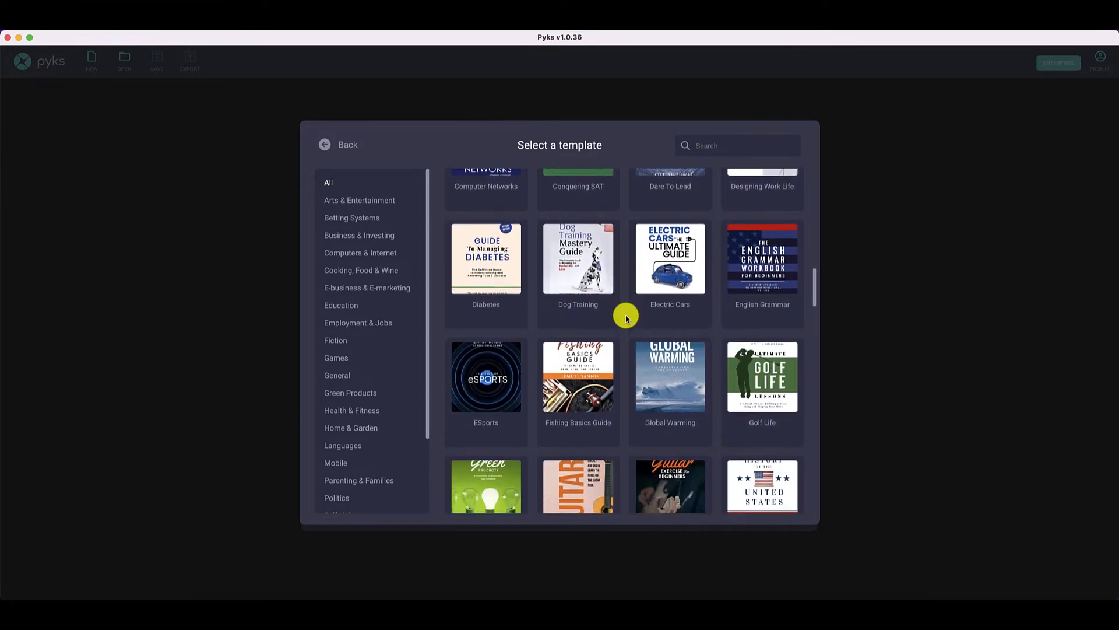
scroll(625, 318, "down", 3)
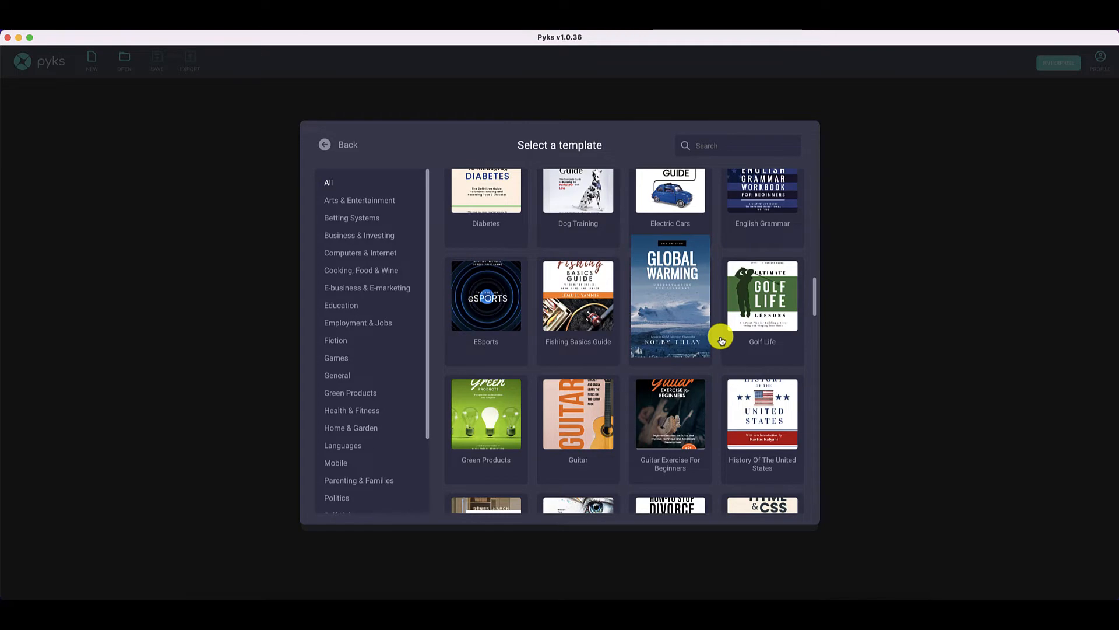
scroll(721, 340, "down", 6)
scroll(719, 335, "down", 4)
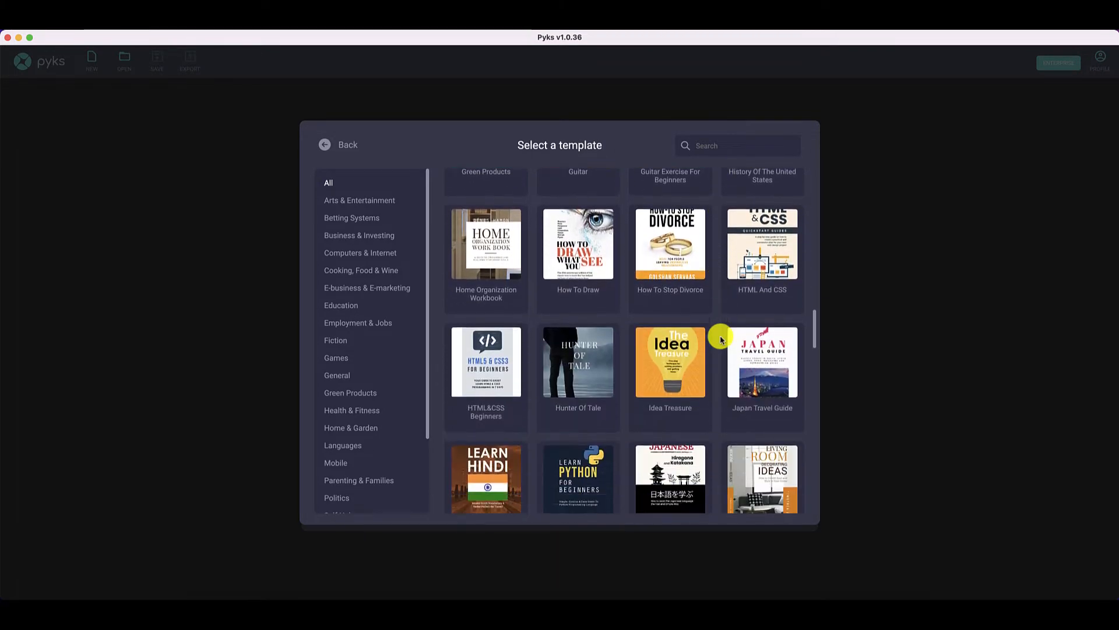
scroll(719, 335, "up", 15)
scroll(641, 336, "up", 8)
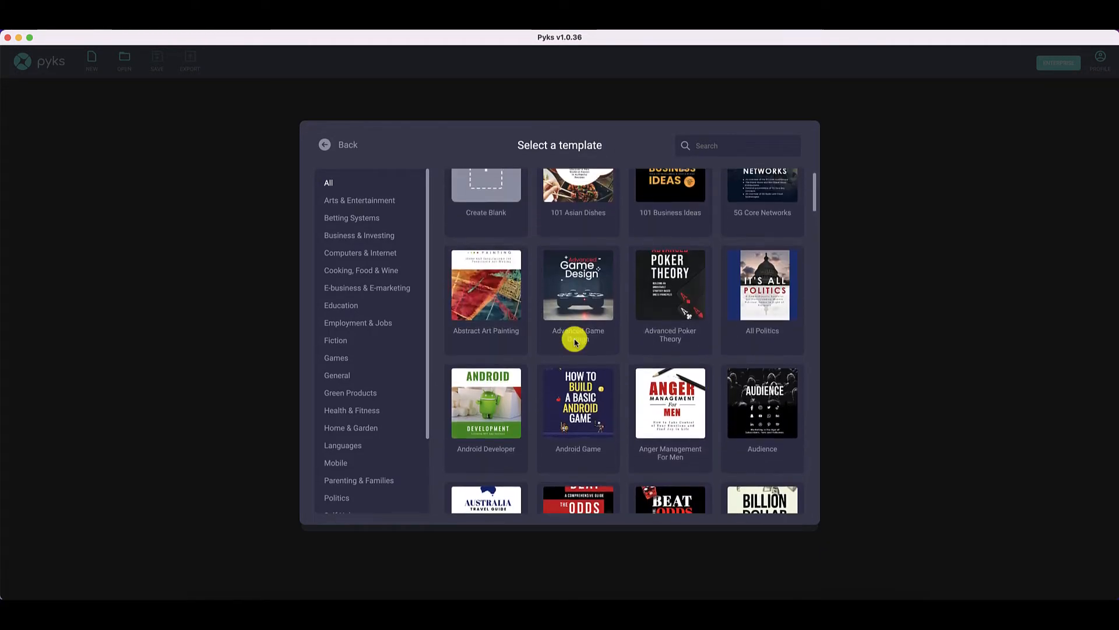
- Open the Blogging For Beginners template from the Computers & Internet category
left_click(376, 288)
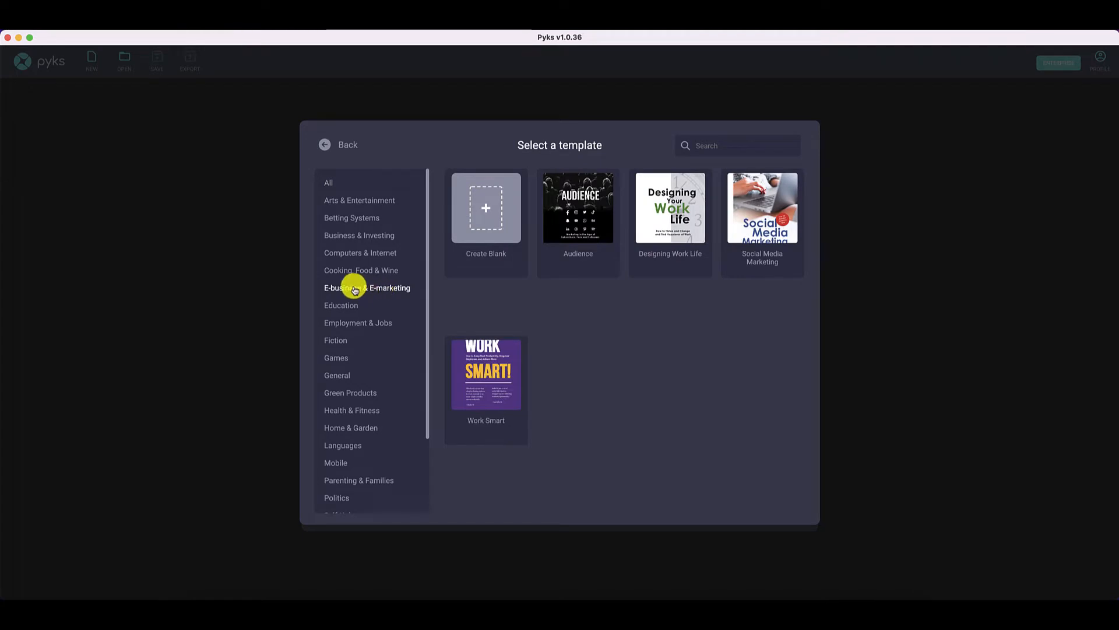
left_click(375, 254)
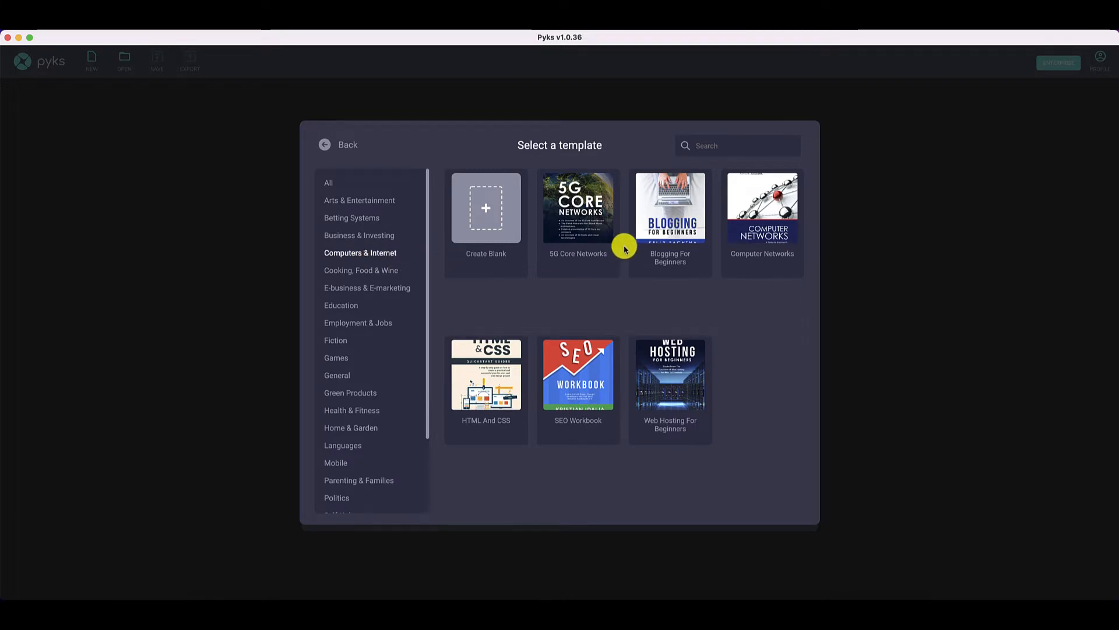
left_click(678, 247)
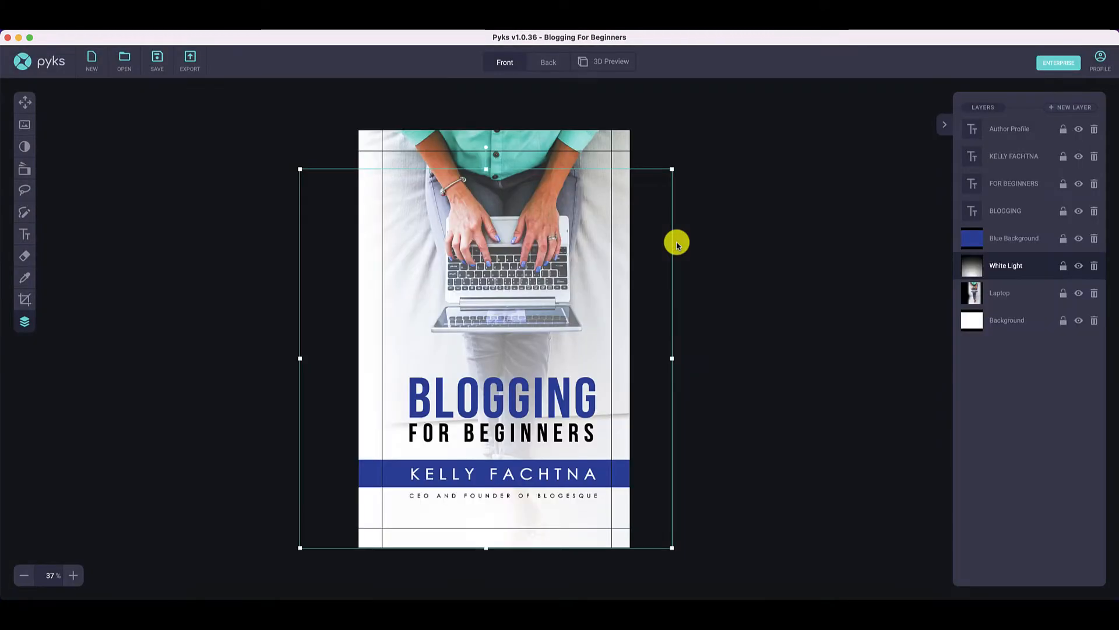
left_click(729, 252)
left_click(855, 221)
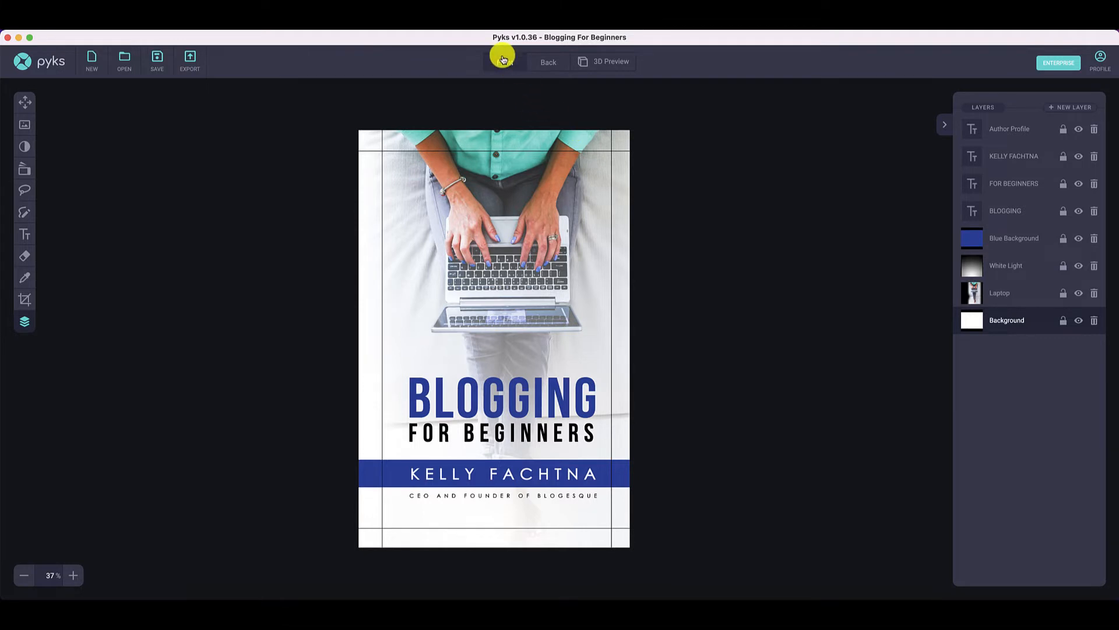
- Examine the back cover design of the book
left_click(542, 64)
left_click(685, 339)
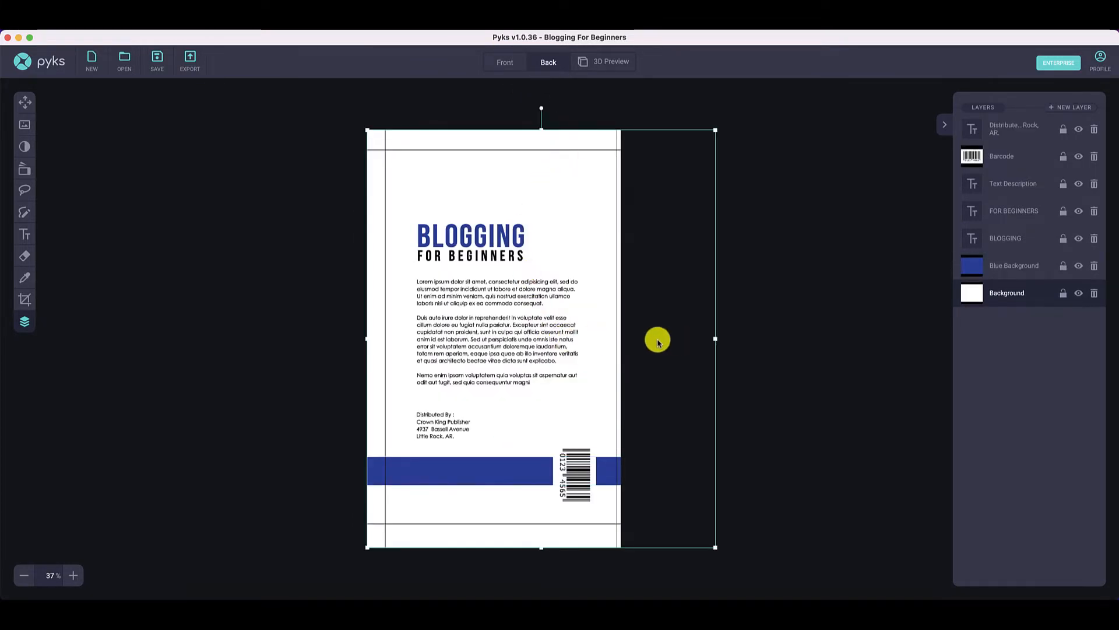
left_click(780, 326)
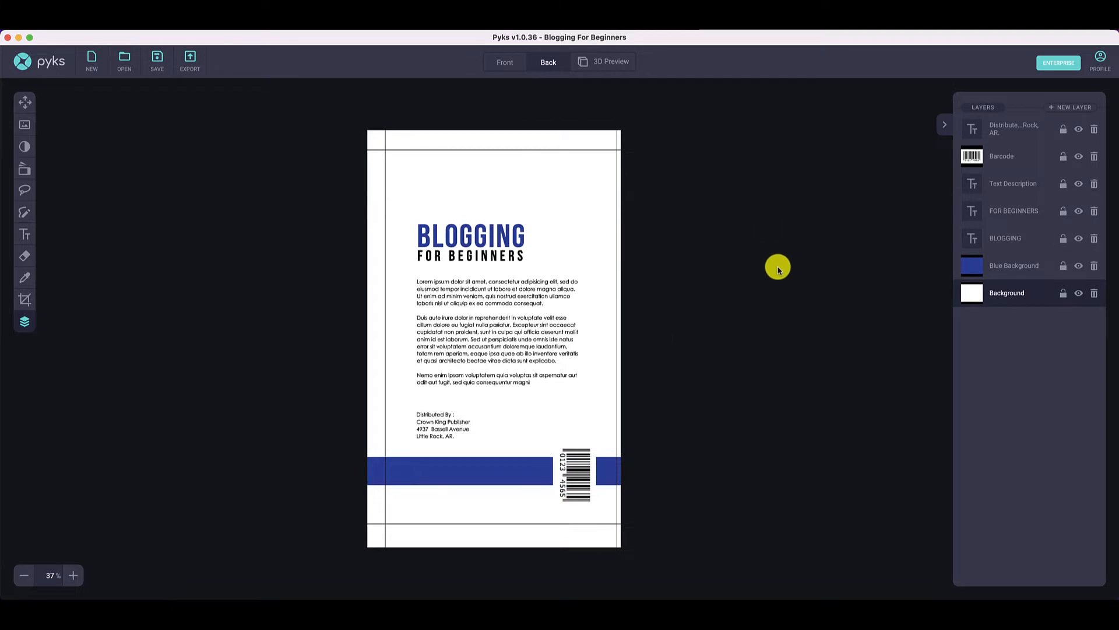
- Inspect the book in the 3D preview, turning the model slightly, and return to the front cover design
left_click(612, 63)
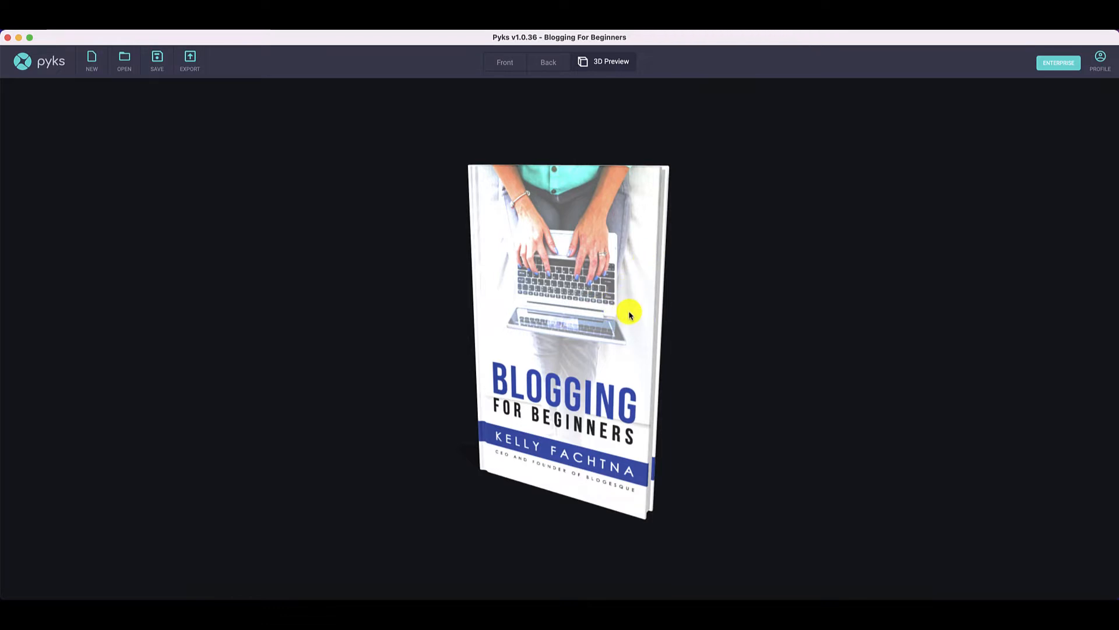
mouse_move(630, 315)
left_mouse_down()
mouse_move(655, 247)
mouse_move(595, 235)
mouse_move(532, 247)
mouse_move(492, 295)
mouse_move(490, 332)
mouse_move(510, 365)
mouse_move(544, 374)
mouse_move(578, 367)
mouse_move(631, 296)
mouse_move(645, 297)
mouse_move(651, 327)
mouse_move(650, 282)
mouse_move(652, 324)
mouse_move(651, 302)
mouse_move(658, 309)
mouse_move(667, 295)
mouse_move(652, 322)
mouse_move(645, 305)
mouse_move(639, 318)
mouse_move(641, 302)
left_mouse_up()
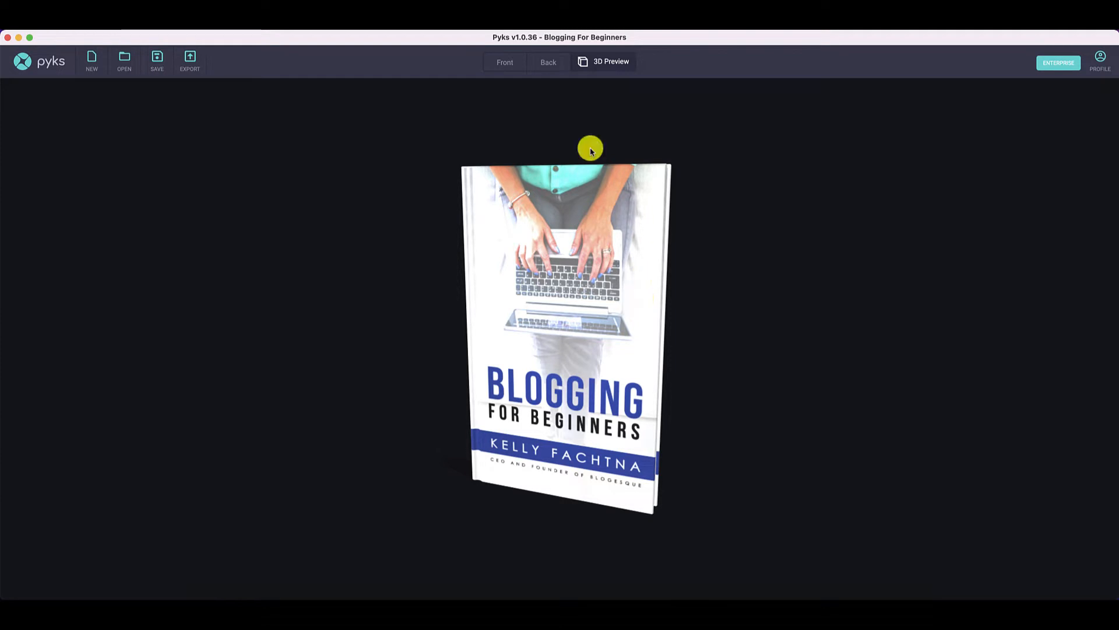
left_click(505, 64)
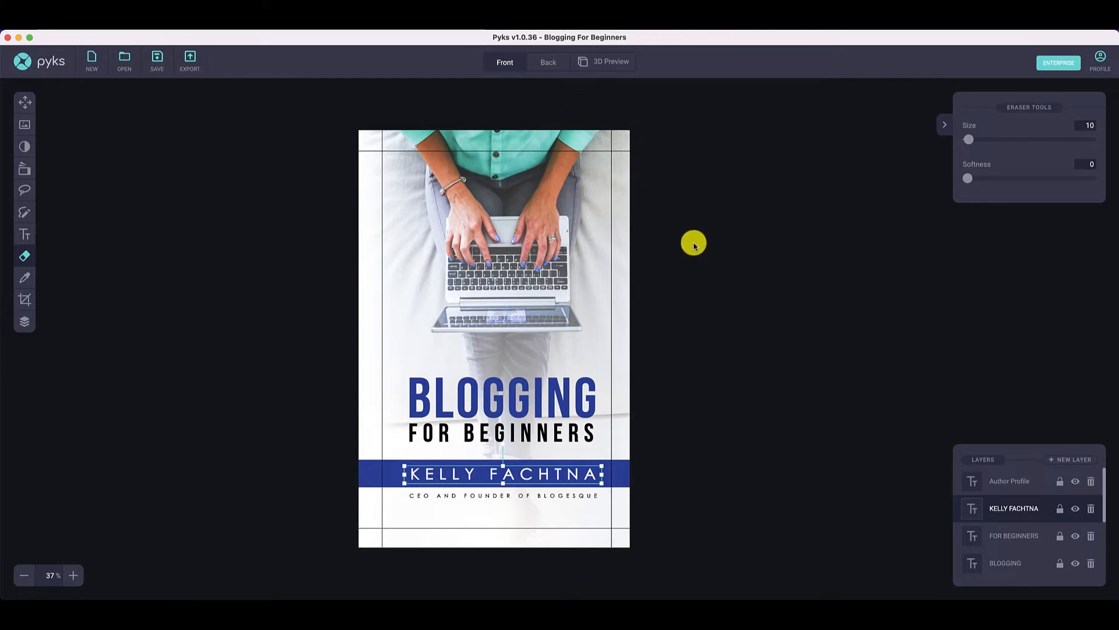
- Review the options of each editing tool, from Move, images, adjustments and filters through text effects to Eraser, Replace color and Resize
left_click(25, 105)
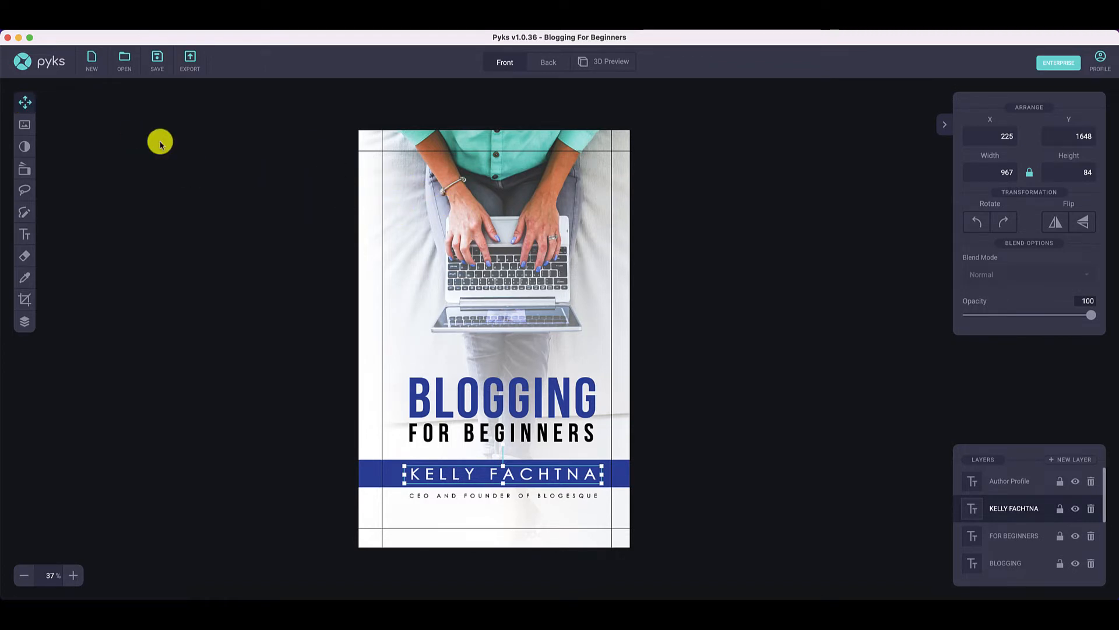
left_click(29, 125)
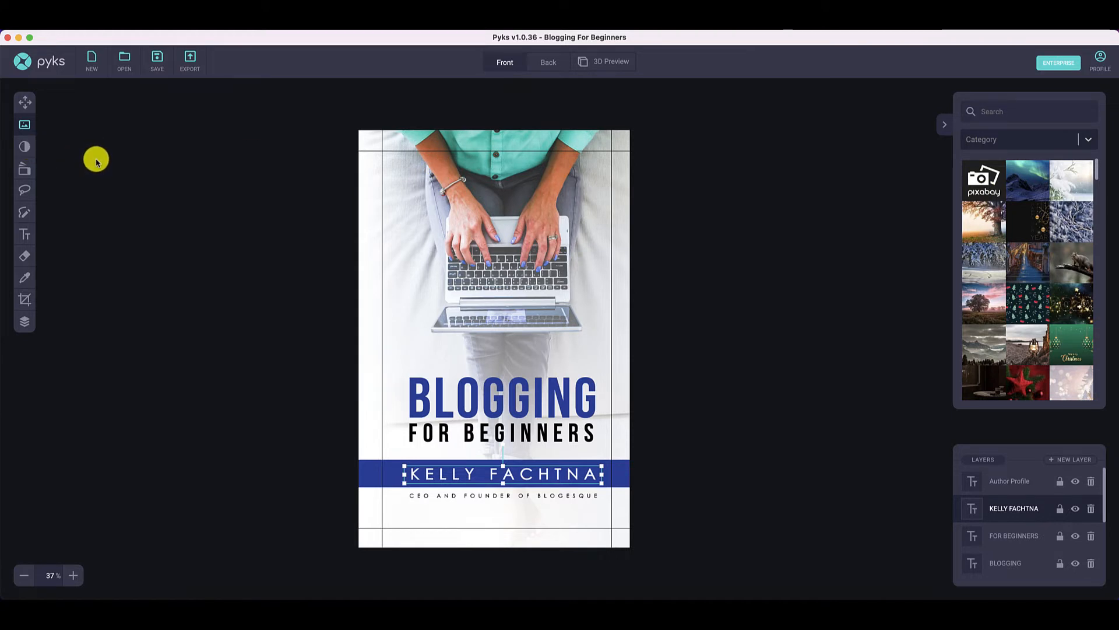
left_click(25, 146)
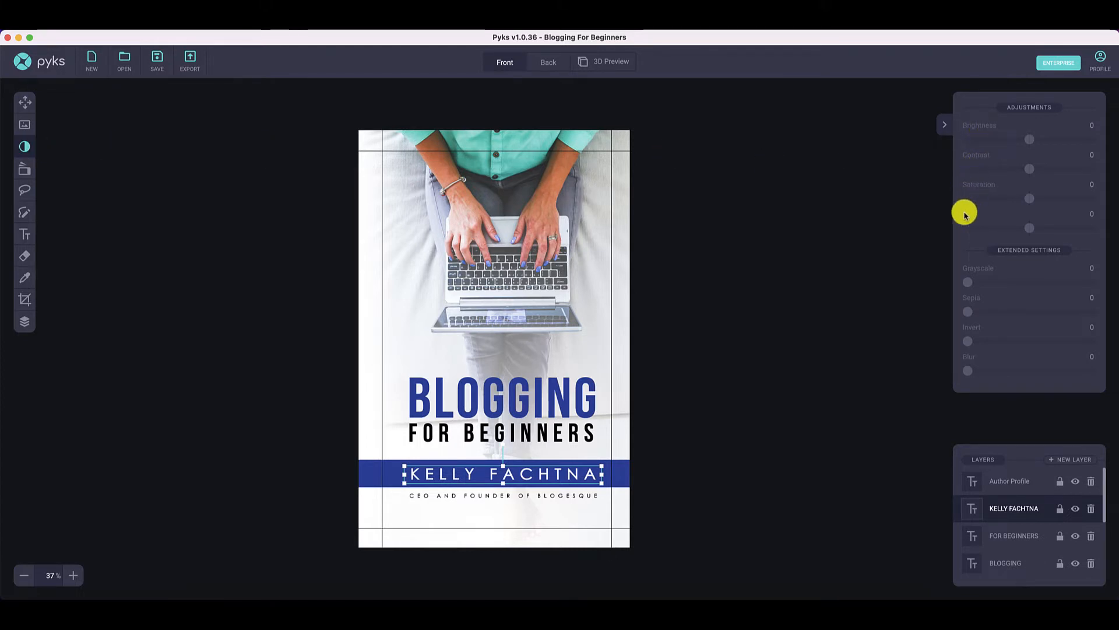
left_click(23, 171)
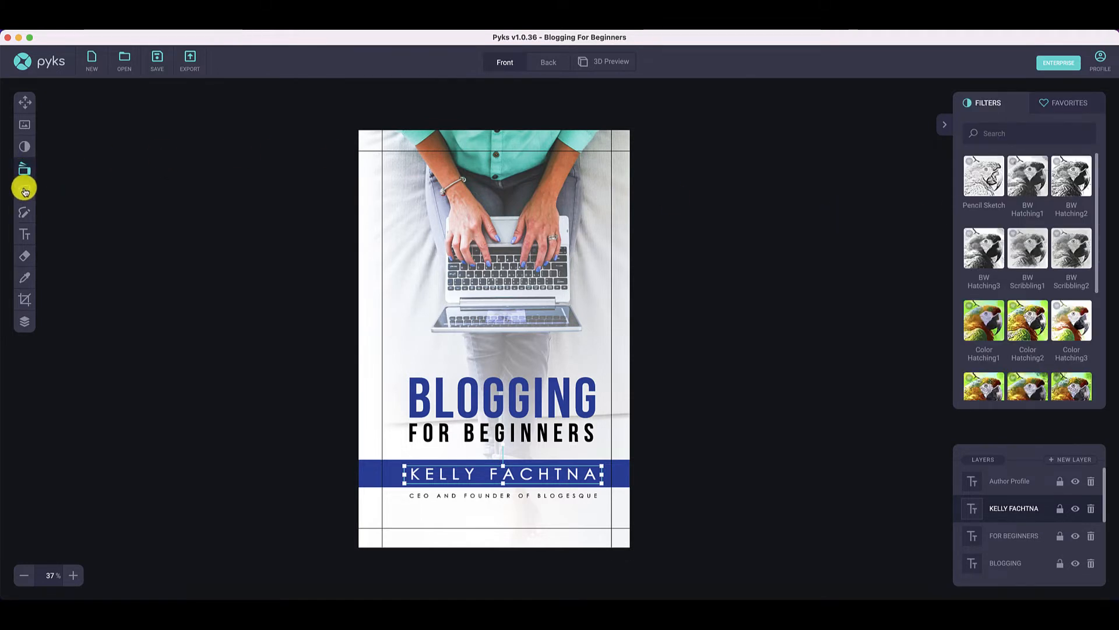
left_click(24, 191)
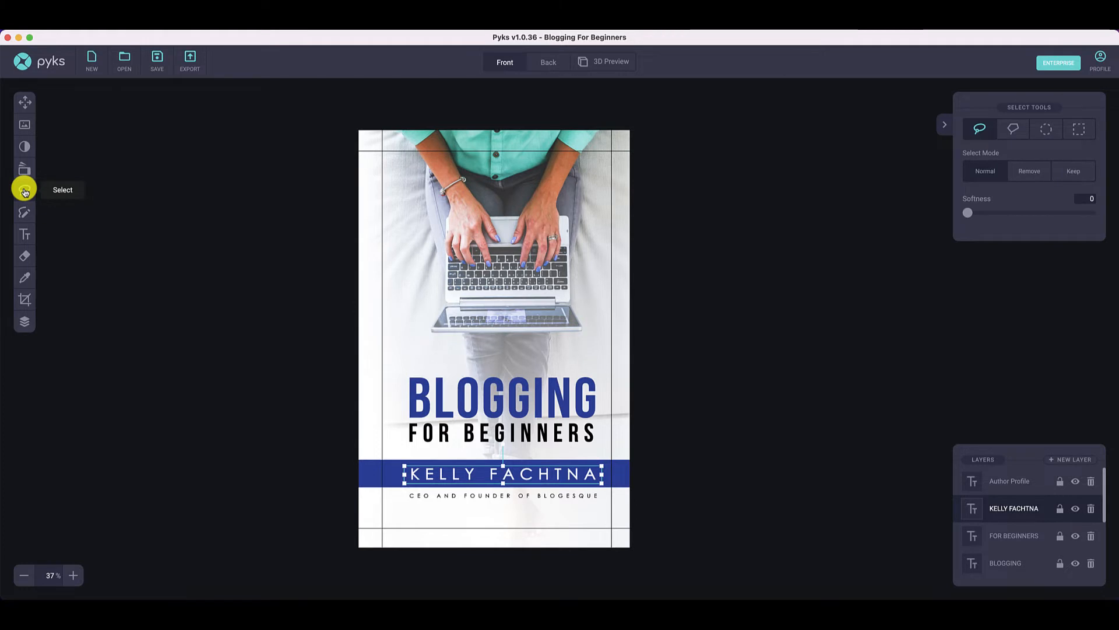
left_click(22, 212)
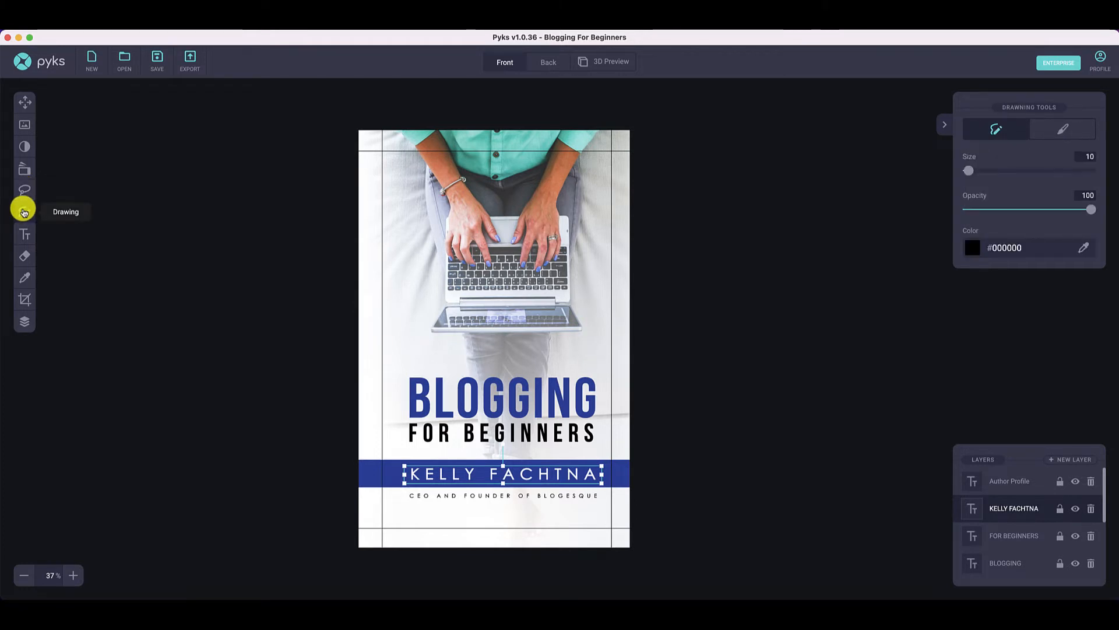
left_click(23, 235)
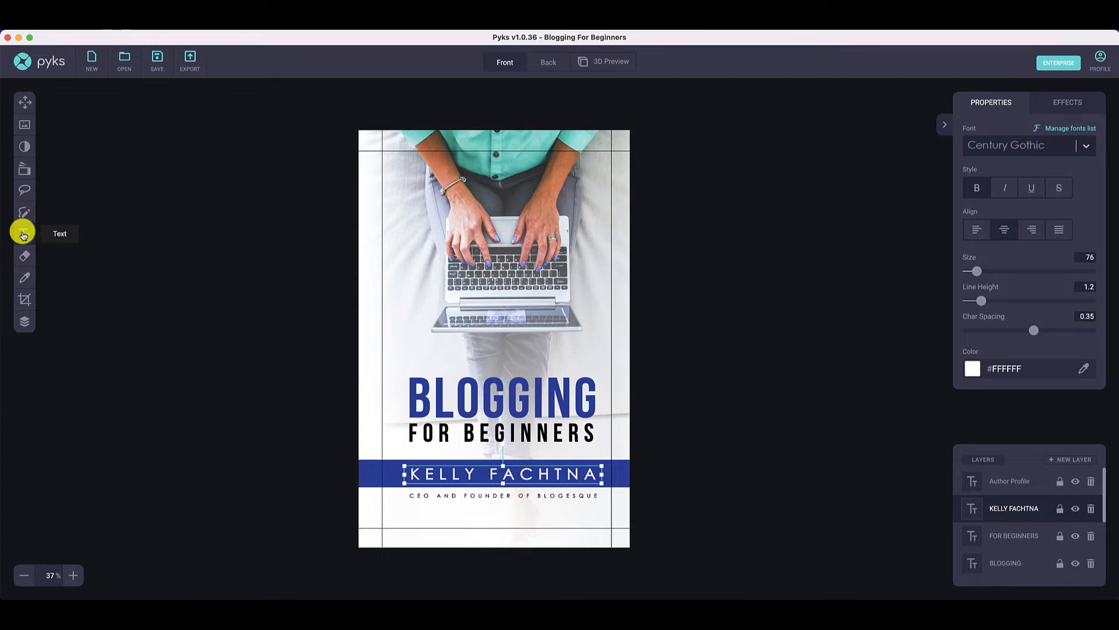
left_click(1058, 104)
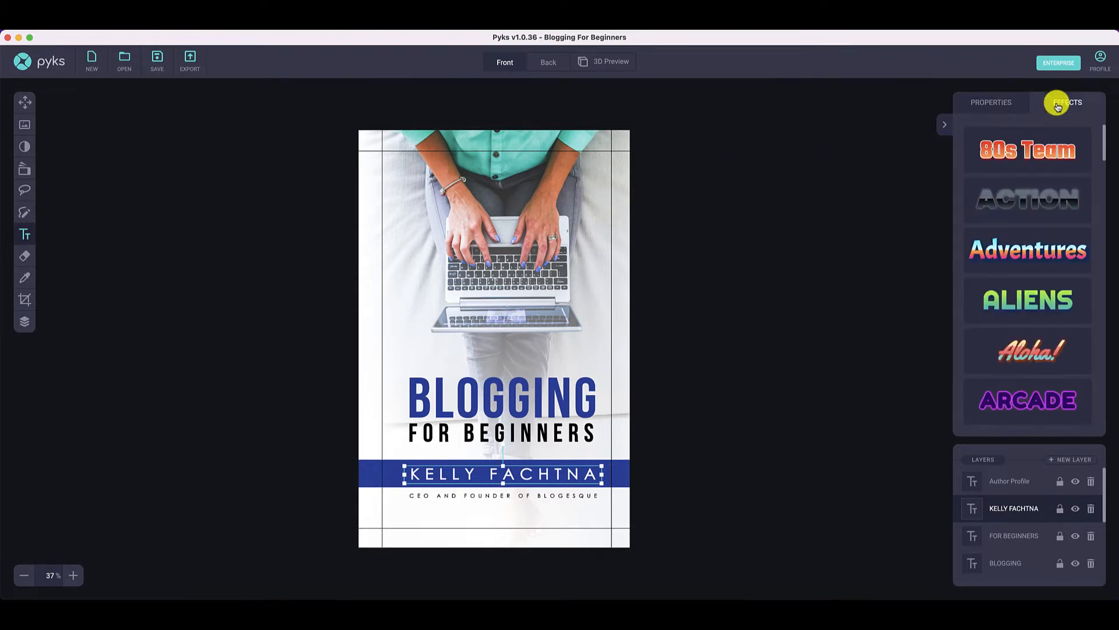
left_click(1002, 104)
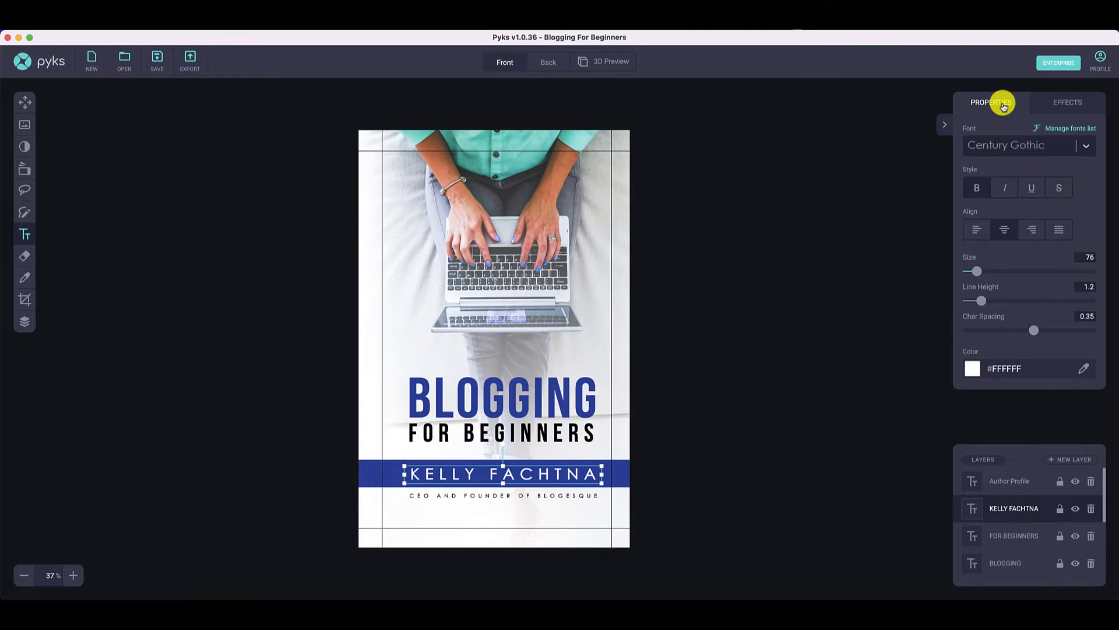
left_click(25, 256)
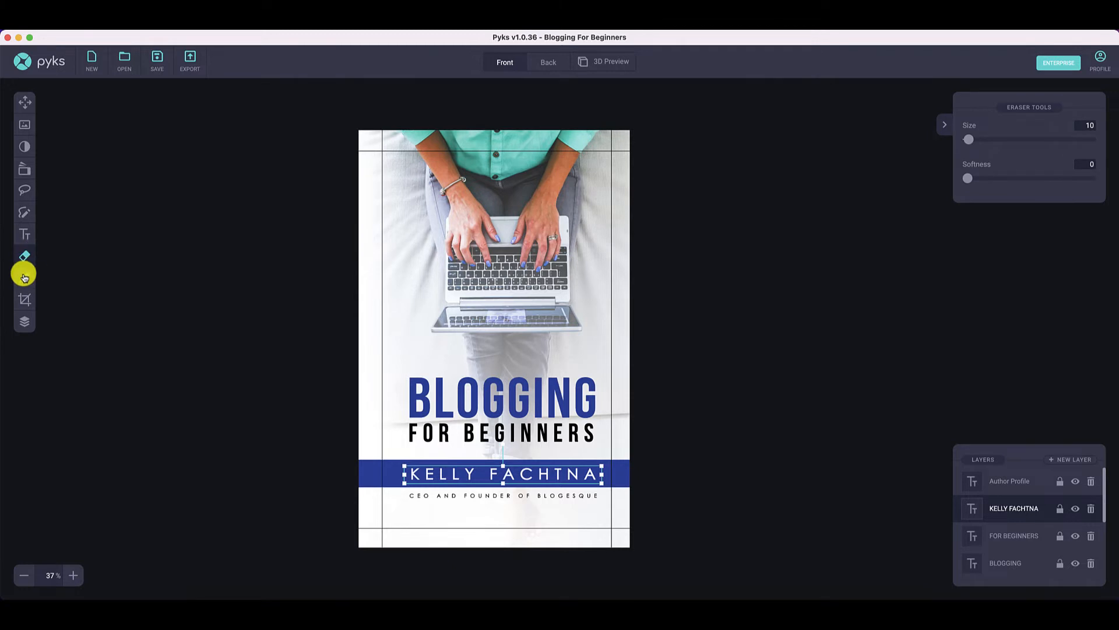
left_click(24, 276)
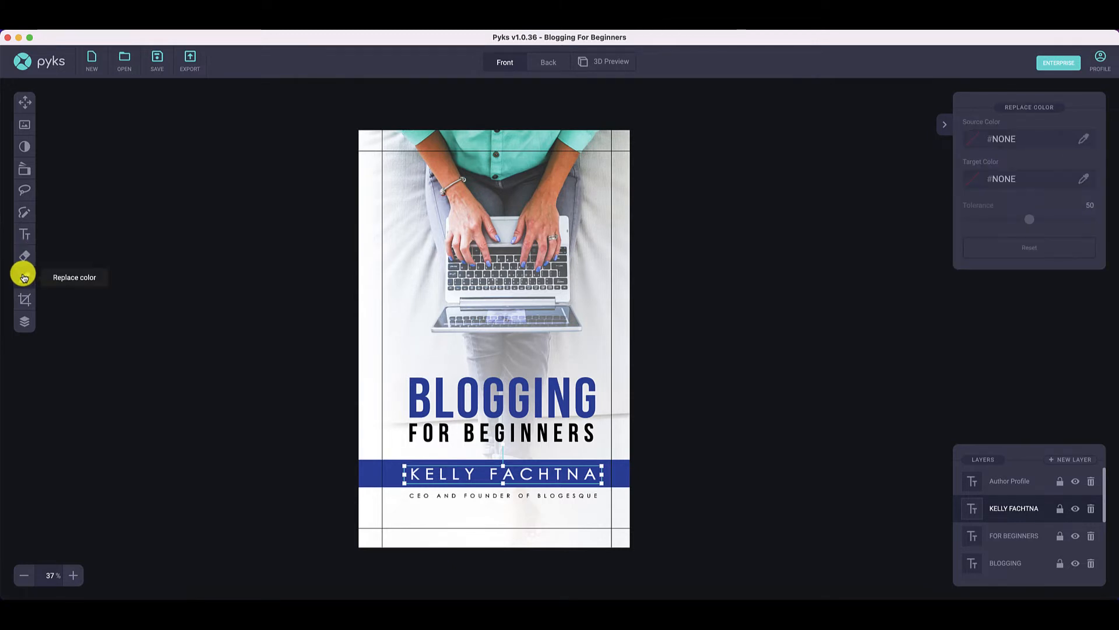
left_click(25, 300)
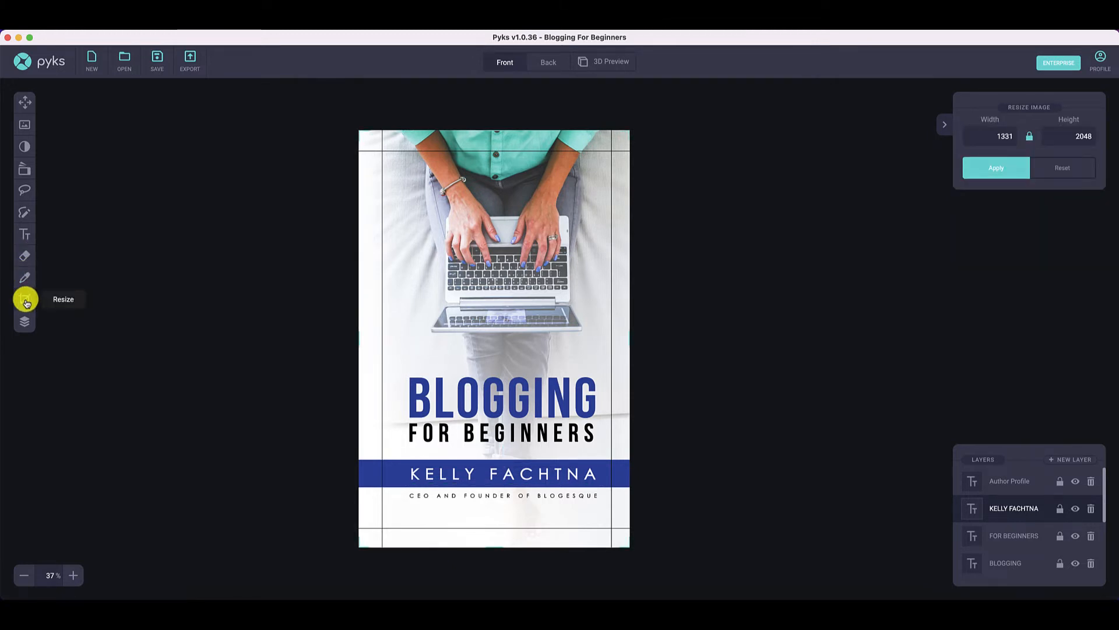
- Examine the front cover's full layer list, selecting the Background and Laptop layers and switching the Laptop layer's visibility off and on
left_click(24, 321)
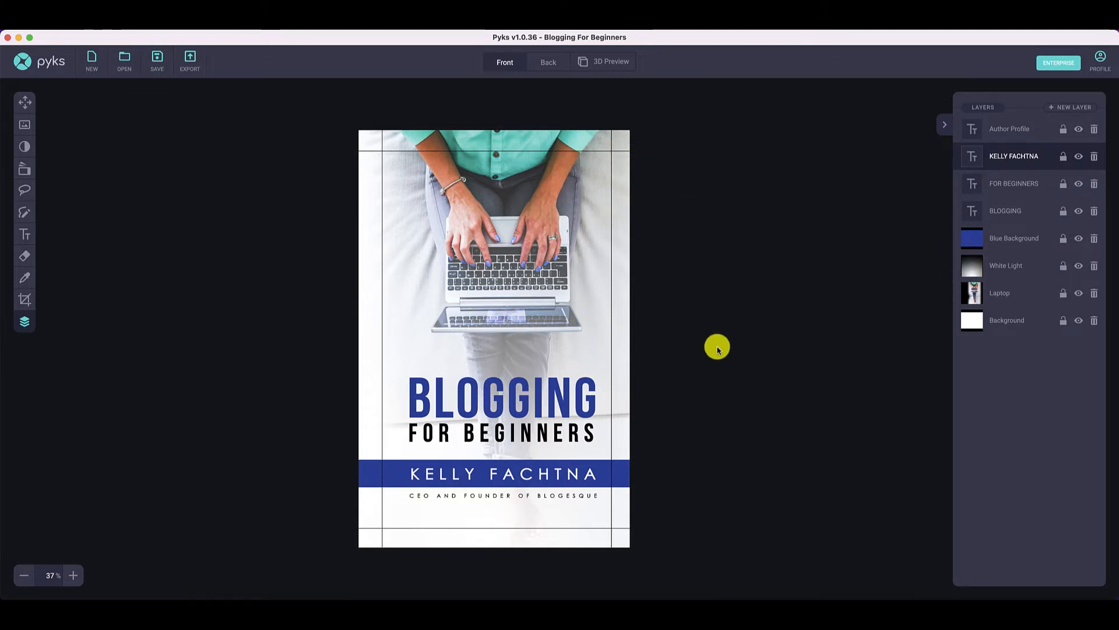
left_click(1015, 320)
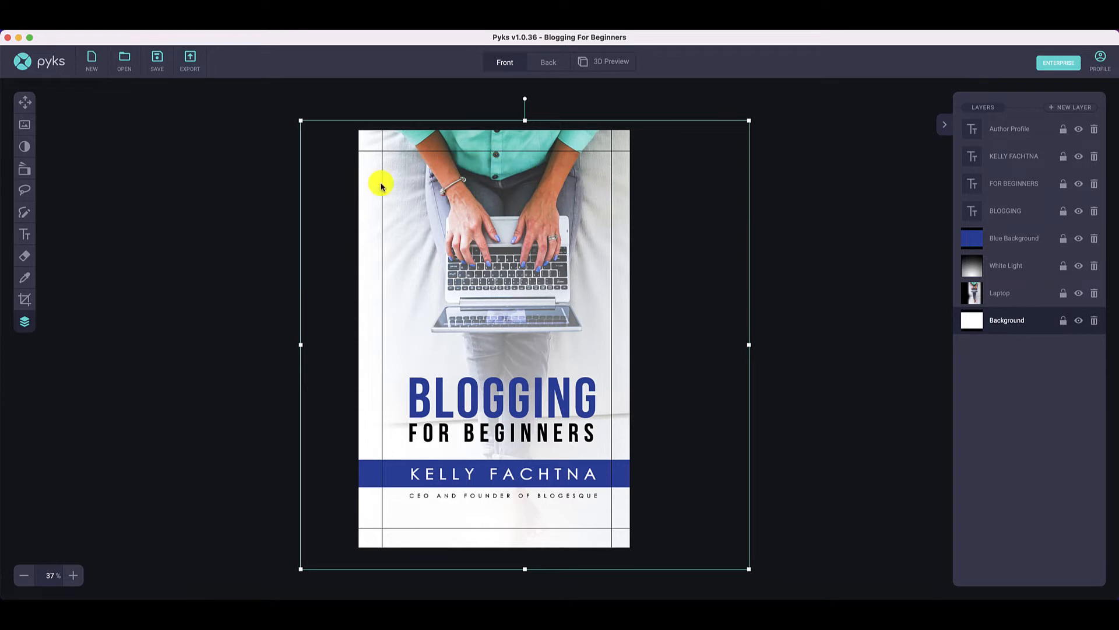
left_click(1005, 294)
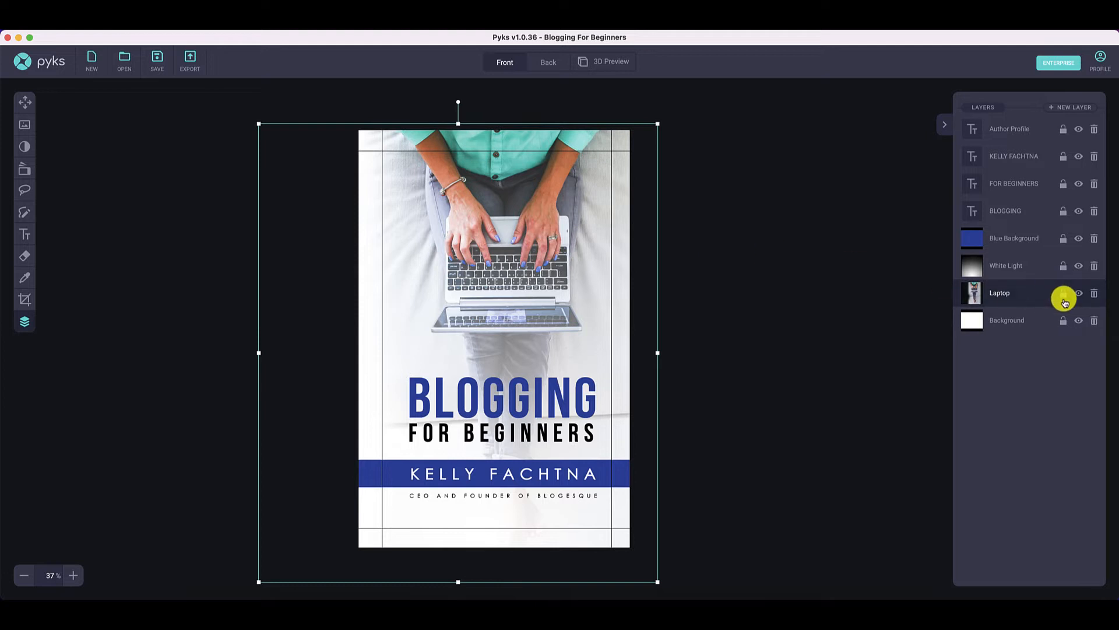
left_click(1080, 295)
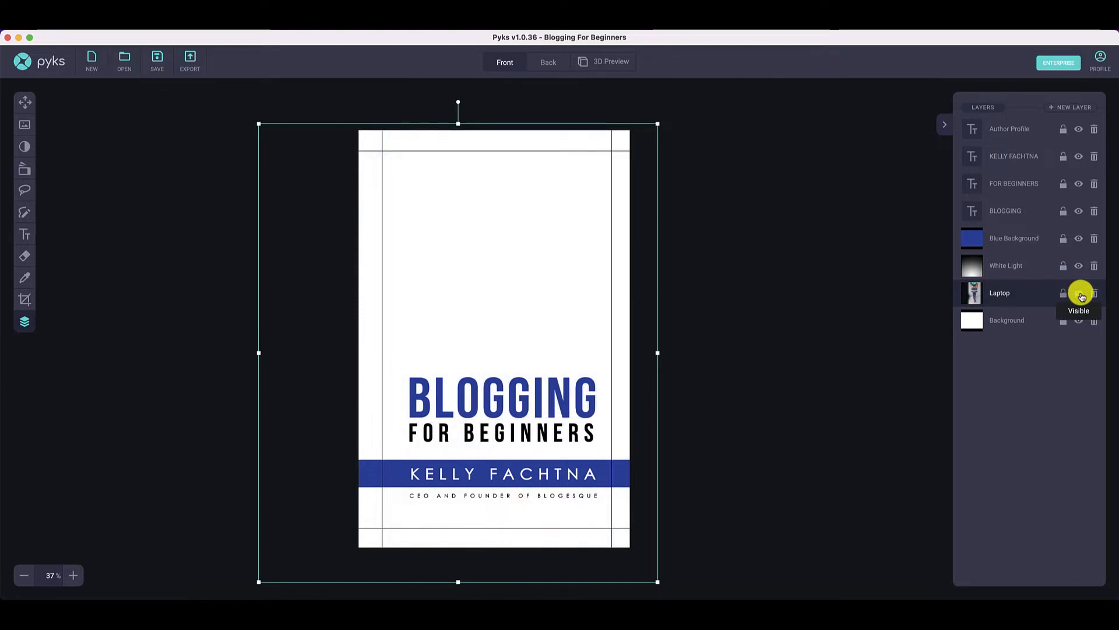
left_click(1080, 295)
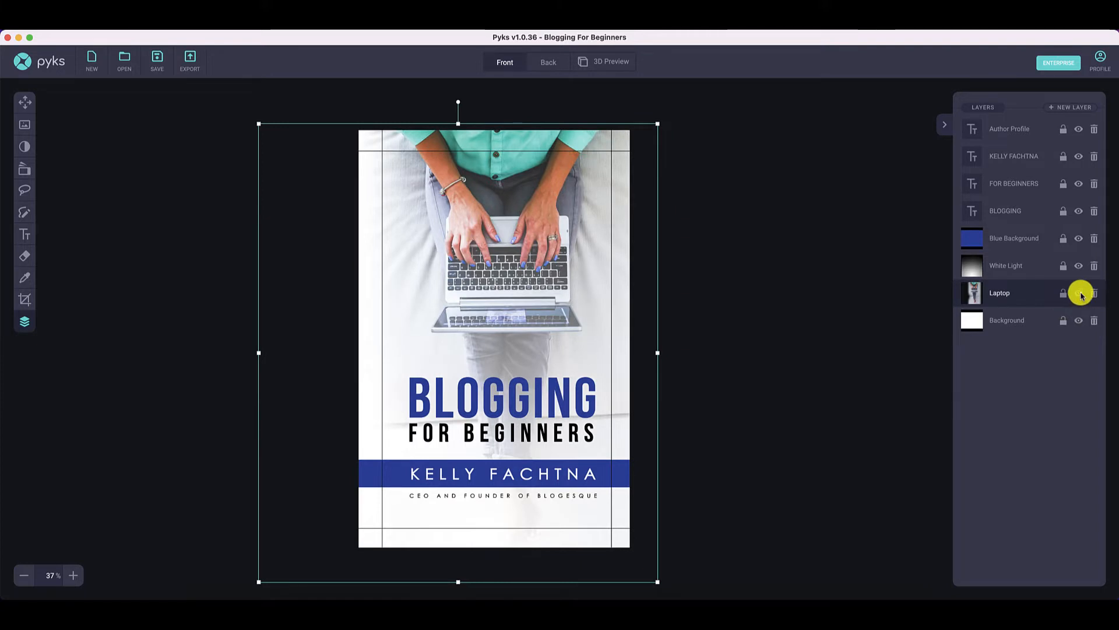
left_click(814, 263)
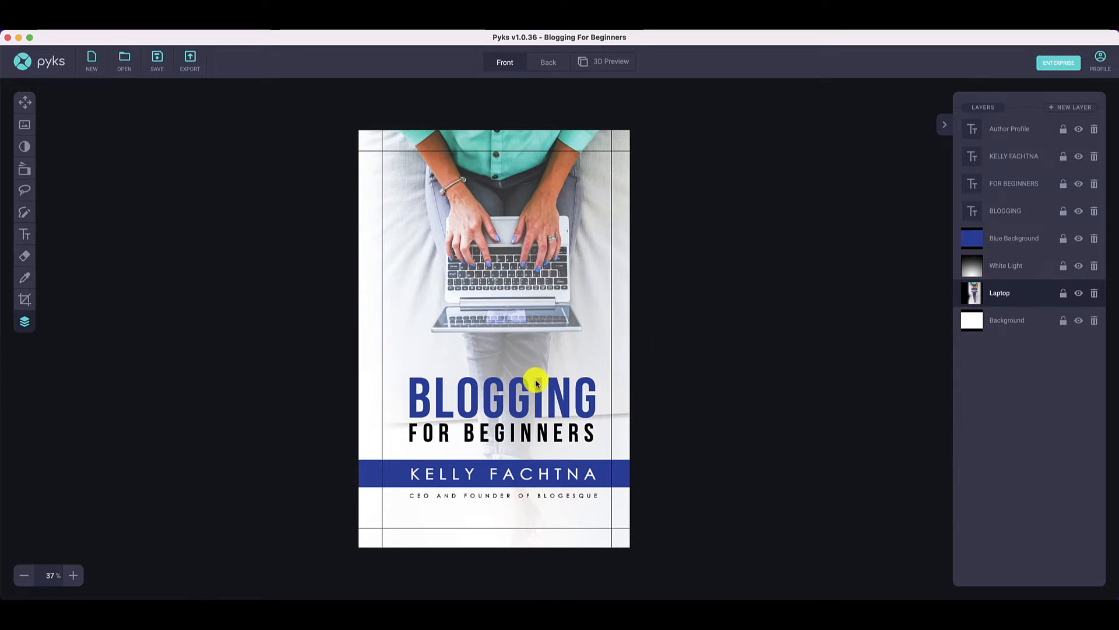
- Replace the author name on the blue band of the front cover with the new author's full name
left_click(497, 475)
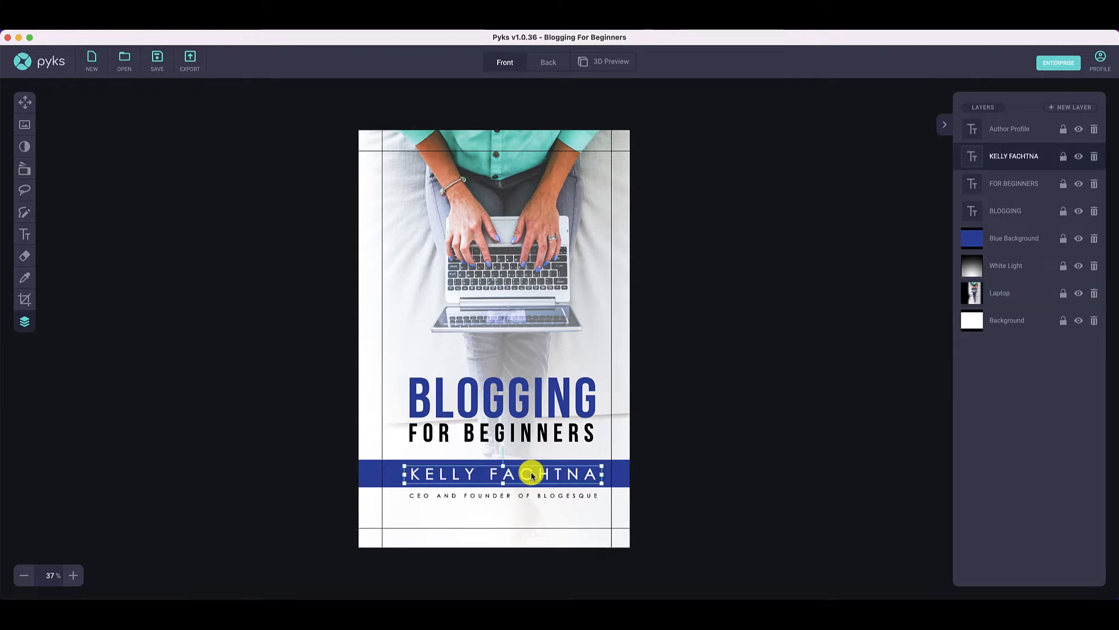
left_click(532, 472)
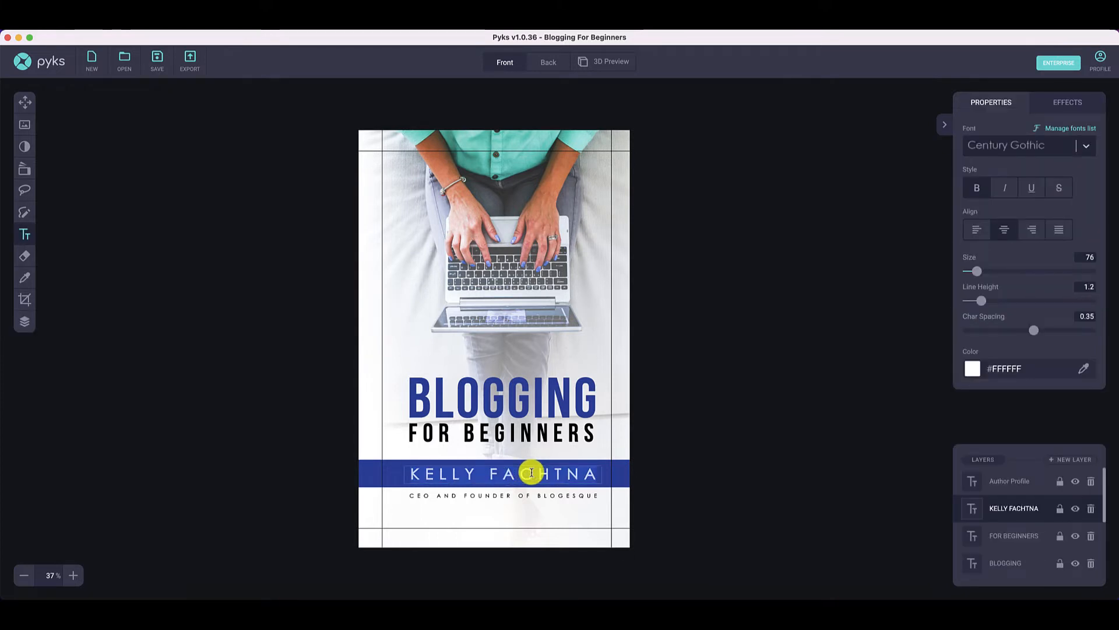
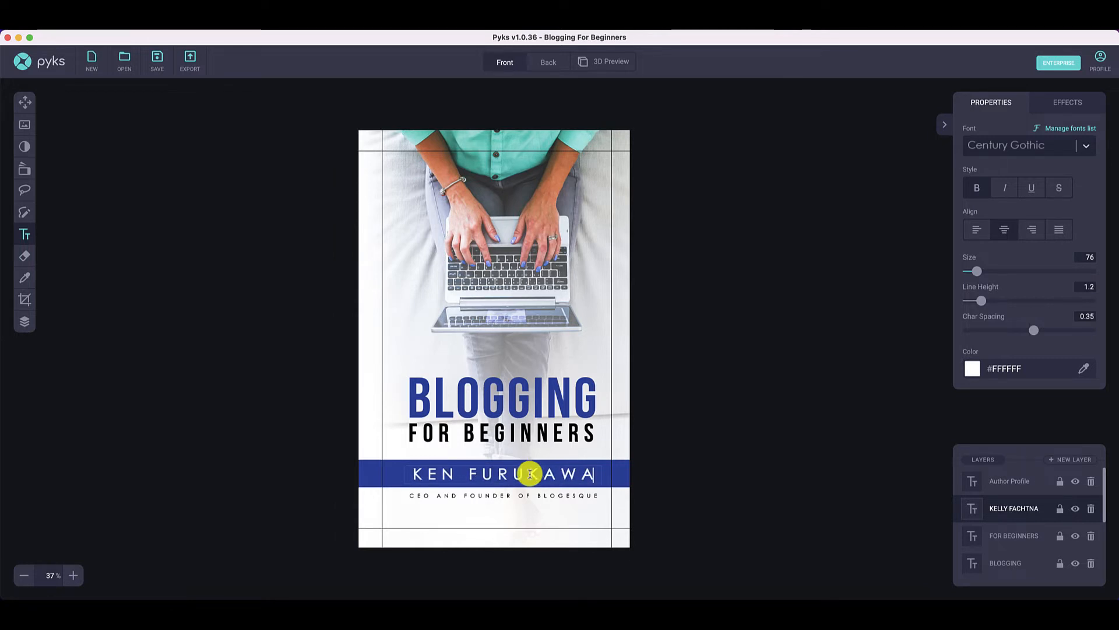
- Replace the company name in the author profile line with BLOG WORLD
double_click(555, 497)
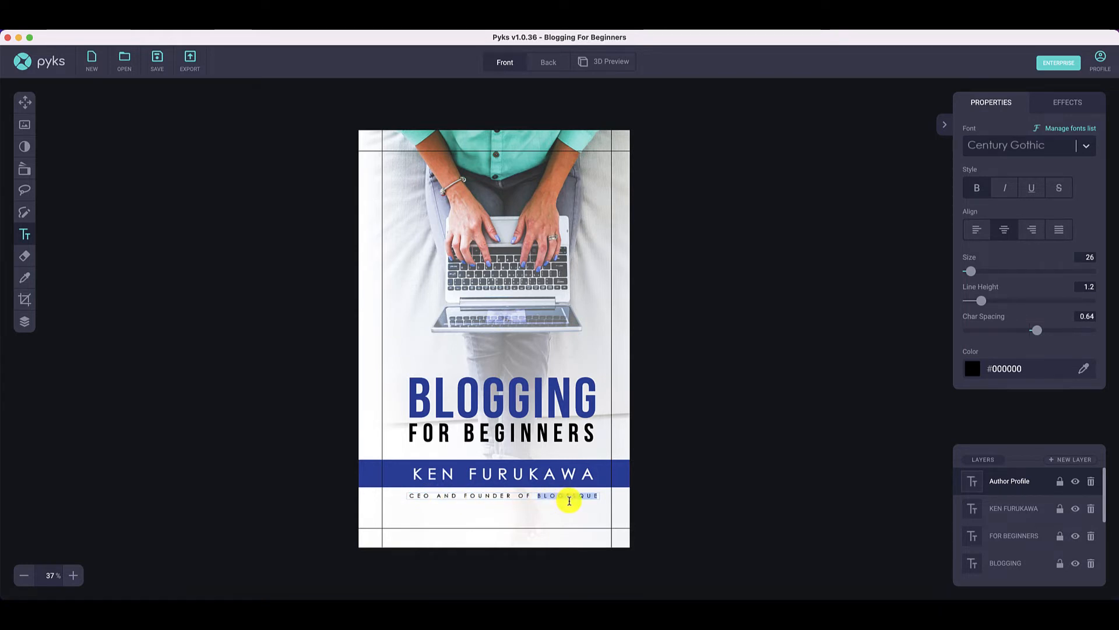
type("BLOG WORLD")
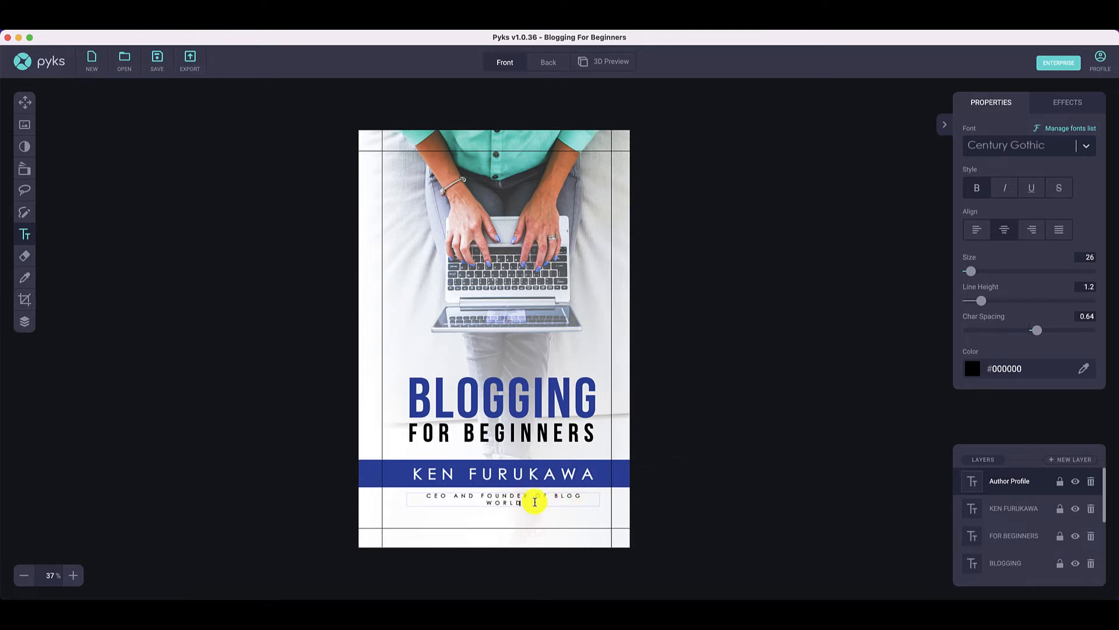
- Reduce the font size of the whole author profile line to 23 and deselect the text
left_click_drag(524, 503, 419, 493)
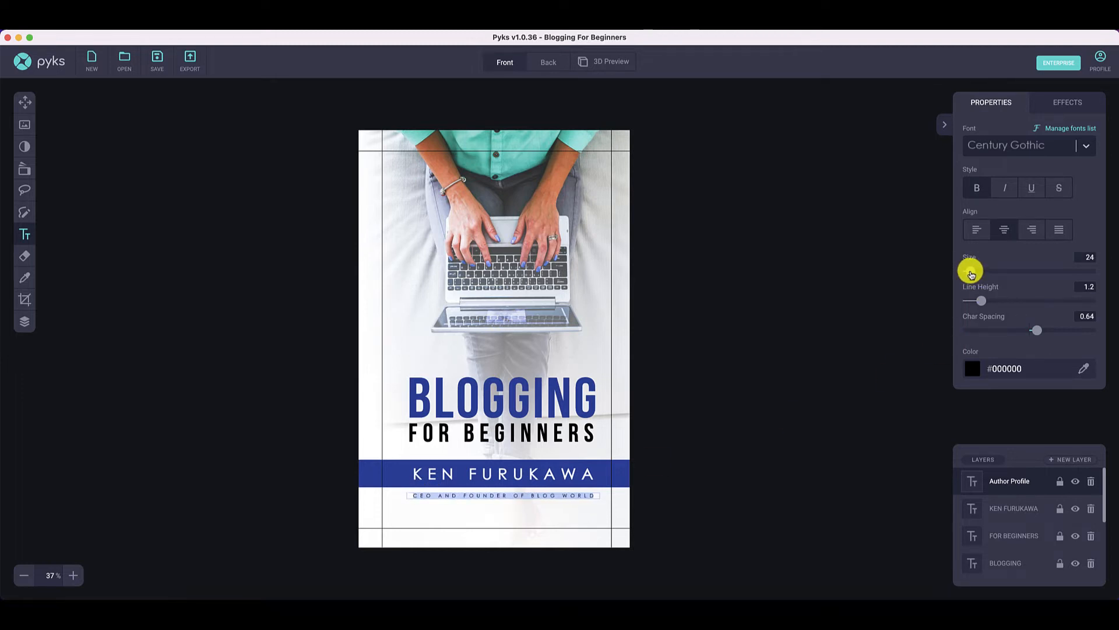
left_click_drag(971, 274, 970, 274)
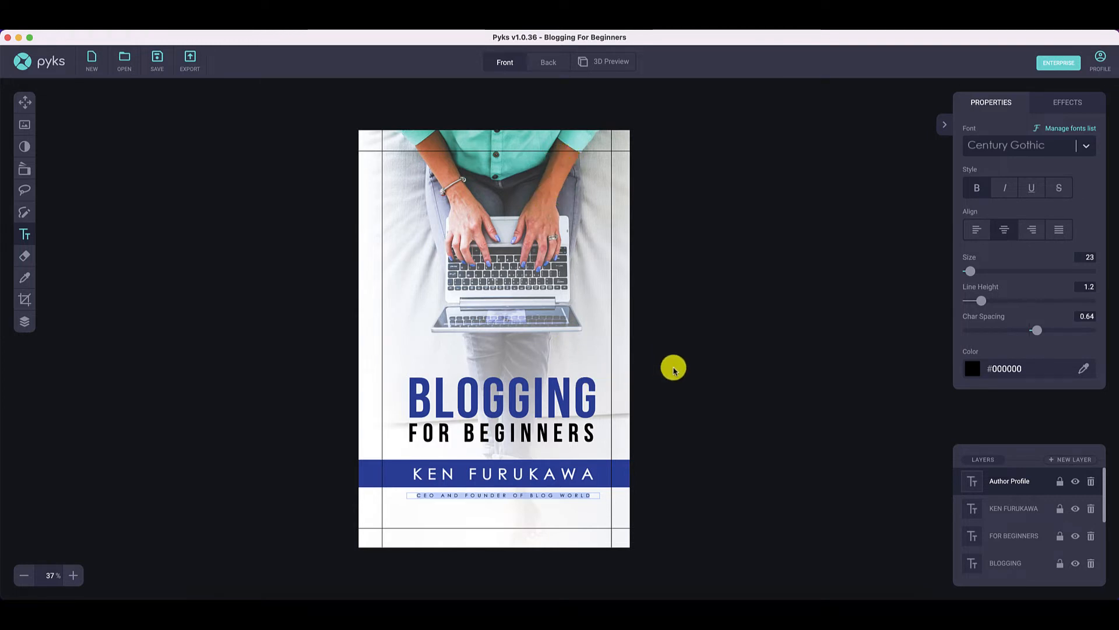
left_click(666, 291)
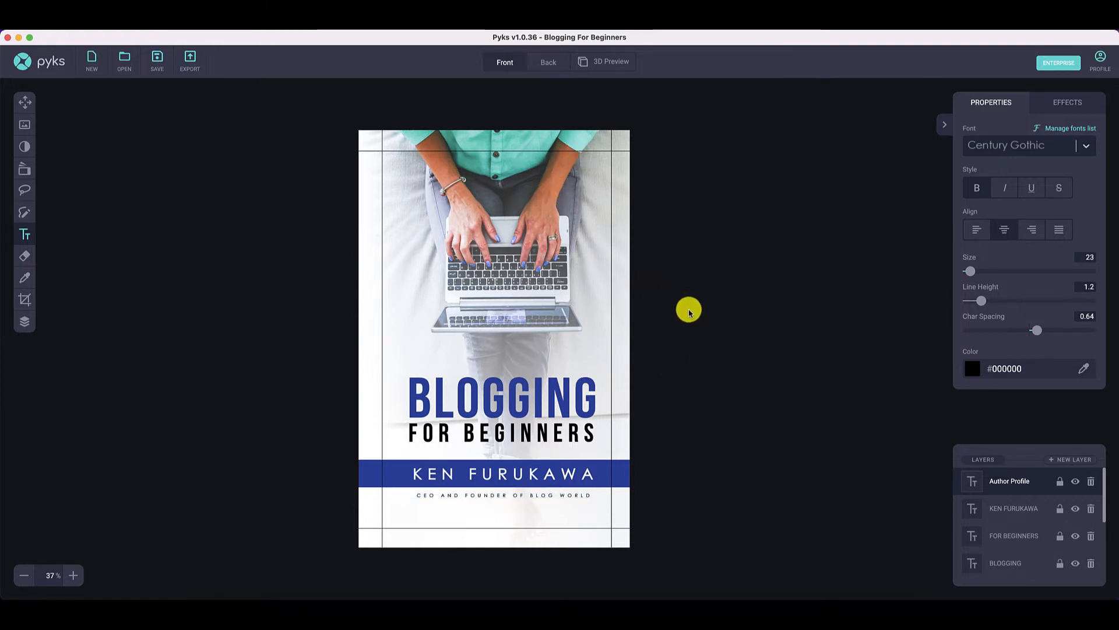
- Try the Laptop layer above the White Light layer and restore the original layer order
left_click(24, 322)
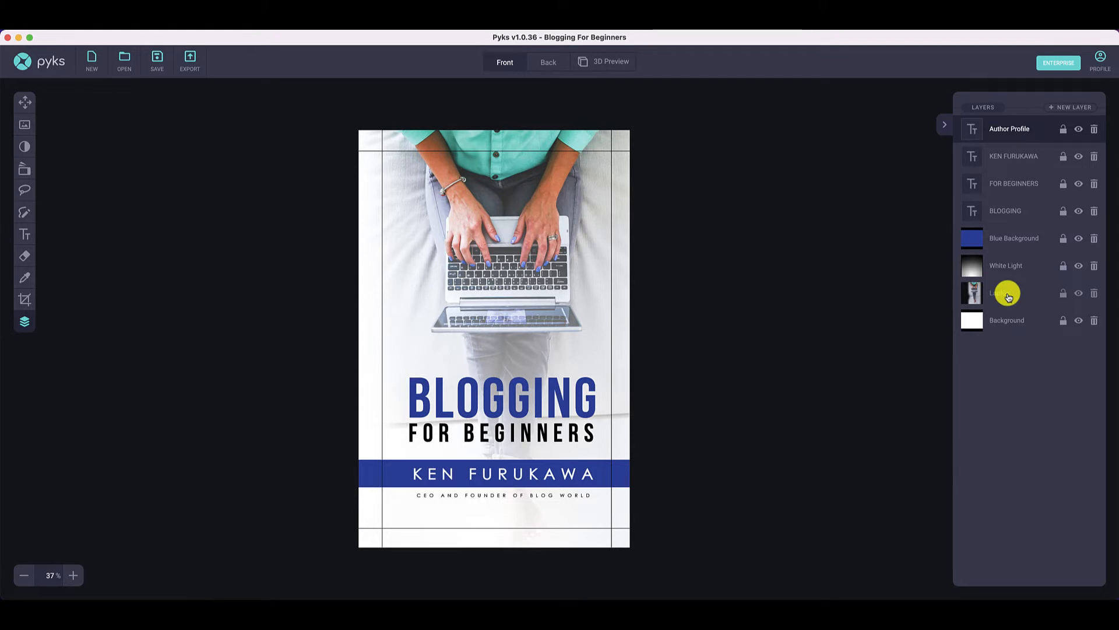
left_click_drag(1008, 298, 1010, 264)
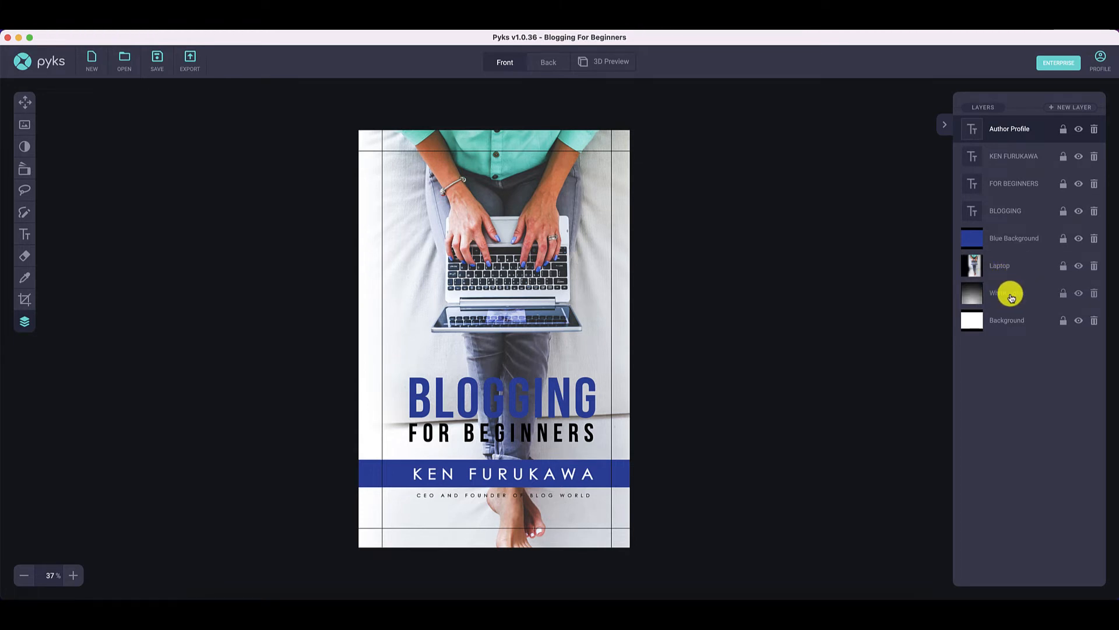
left_click_drag(1015, 267, 1016, 293)
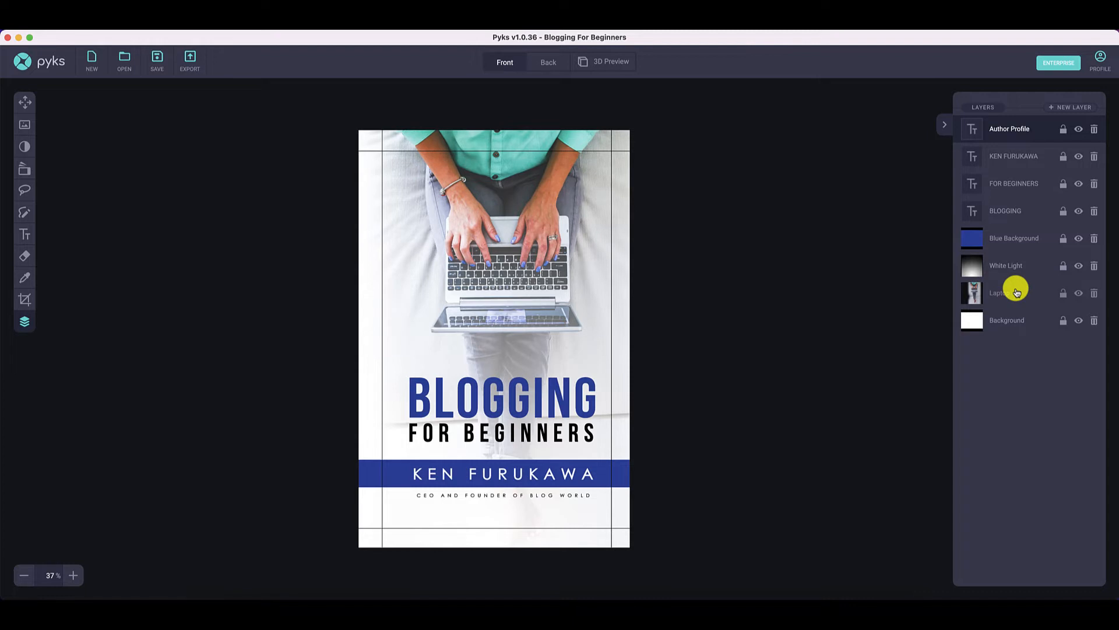
- Hide the Laptop layer and add the "student, notebook, female" stock photo from an image search for "blogging"
left_click(1080, 293)
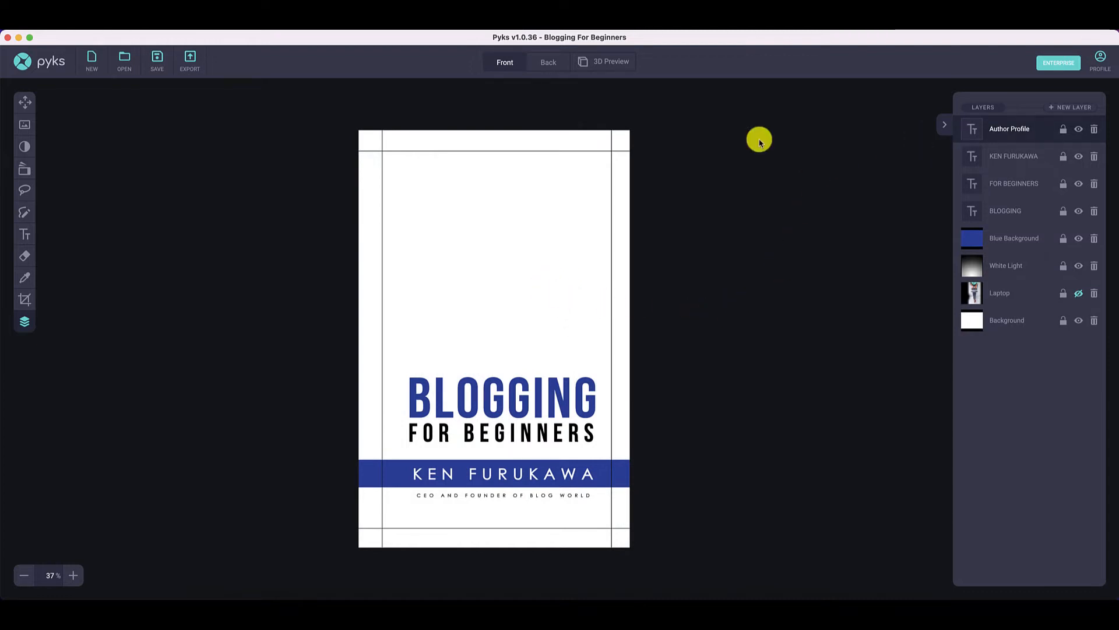
left_click(22, 126)
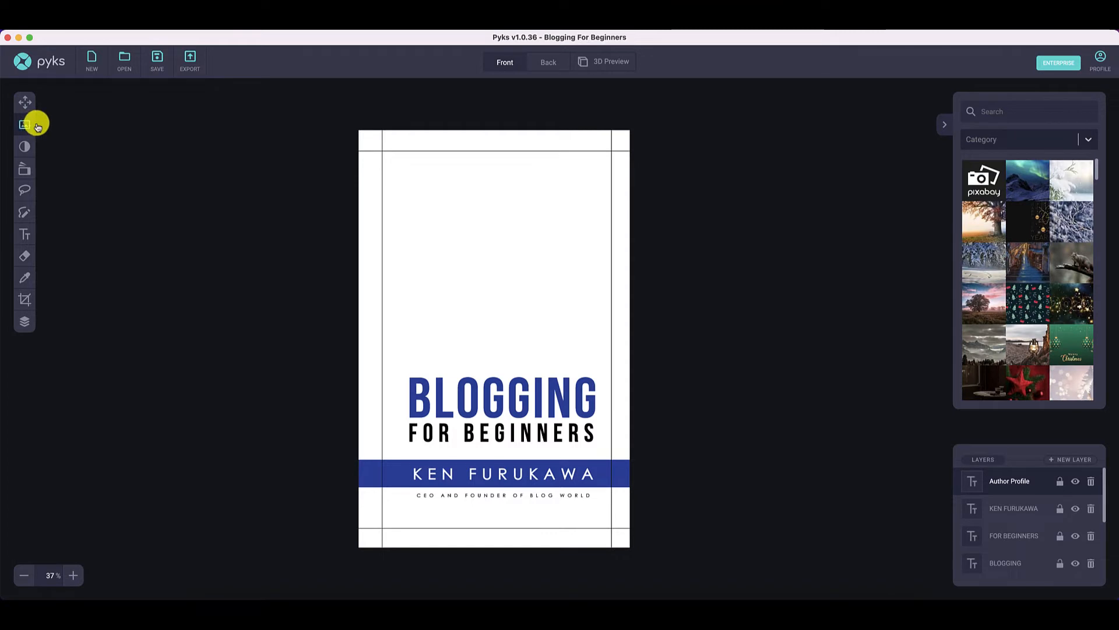
left_click(996, 113)
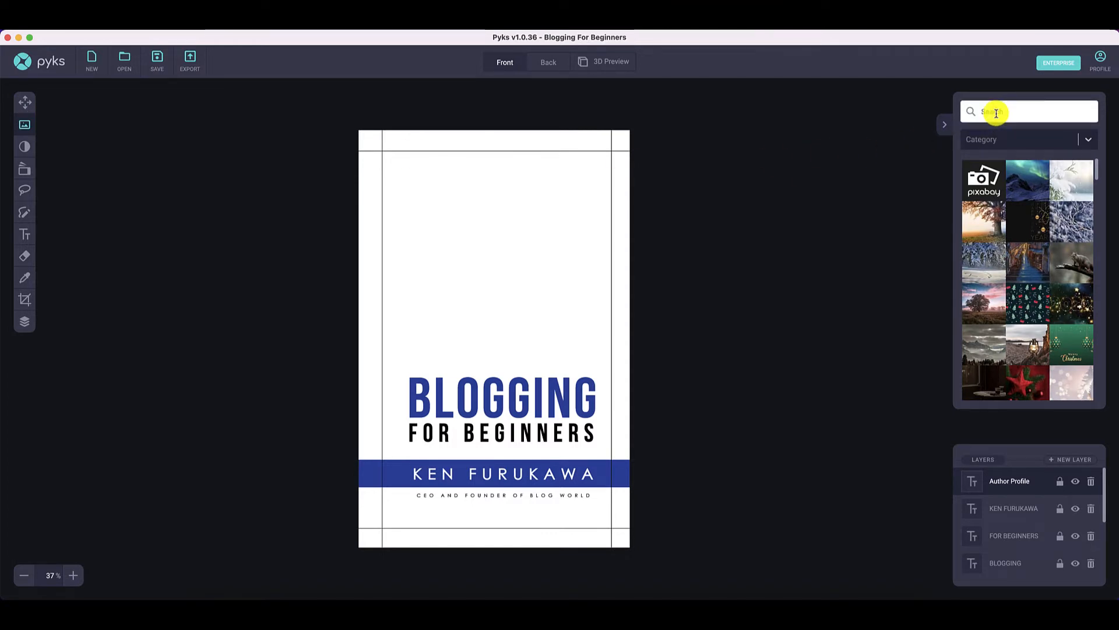
type("blogging")
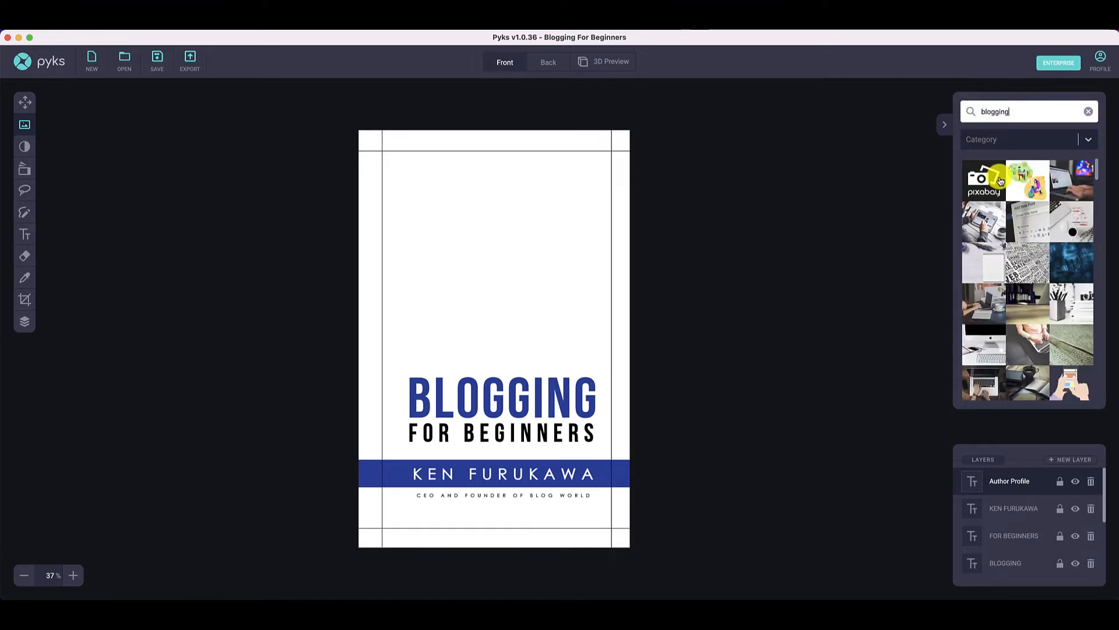
scroll(1039, 269, "down", 2)
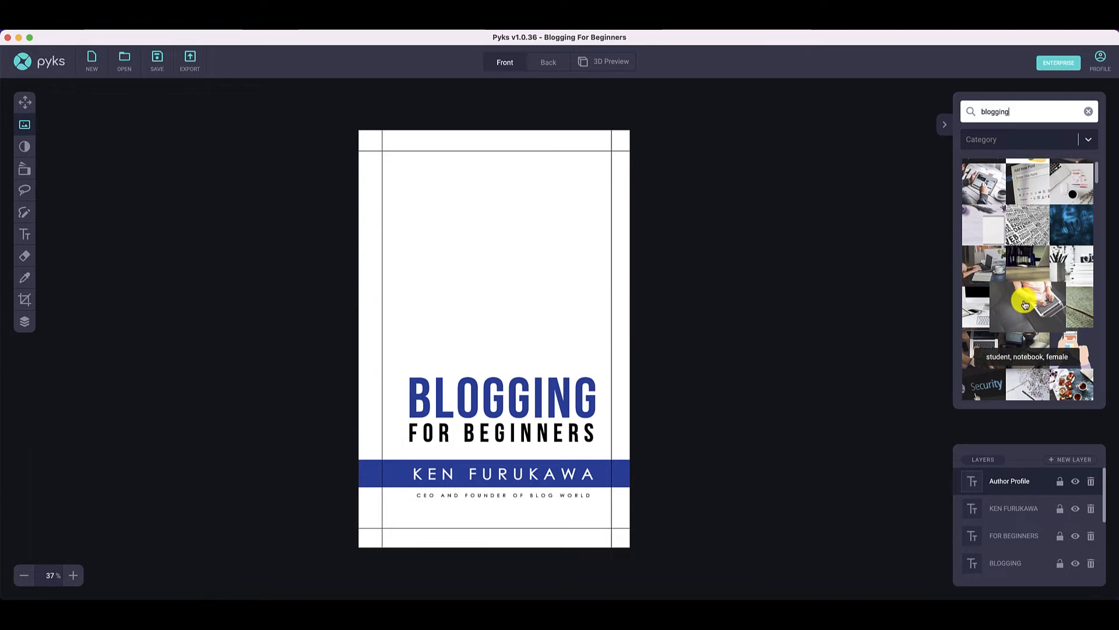
left_click(1034, 305)
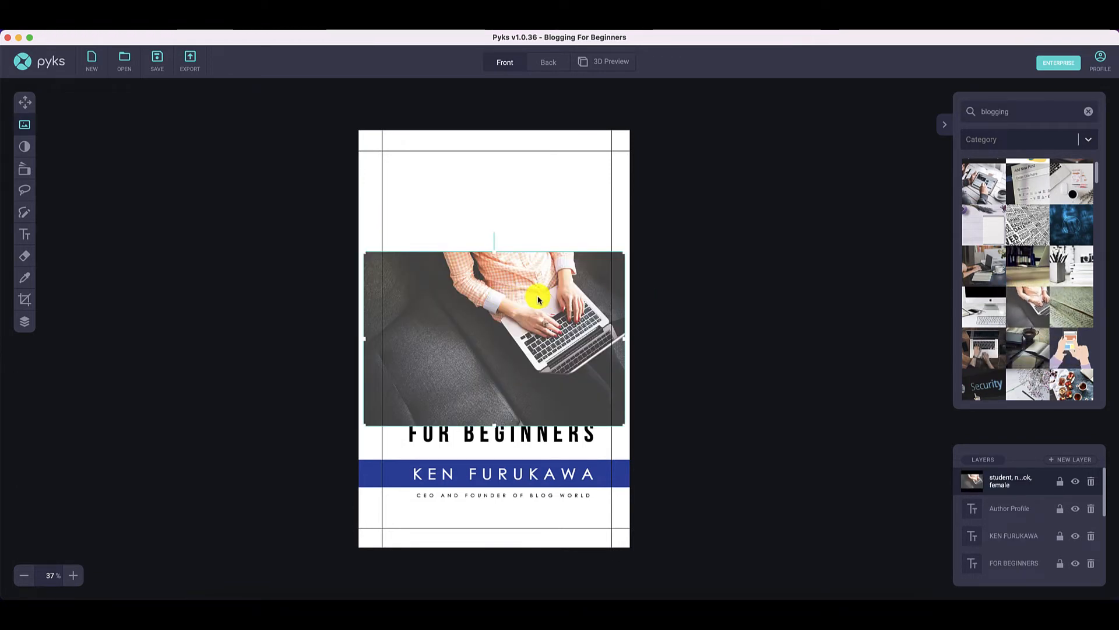
- Enlarge the new photo to the full height of the front cover and position it so the hands and laptop fill the cover
left_click_drag(541, 302, 444, 178)
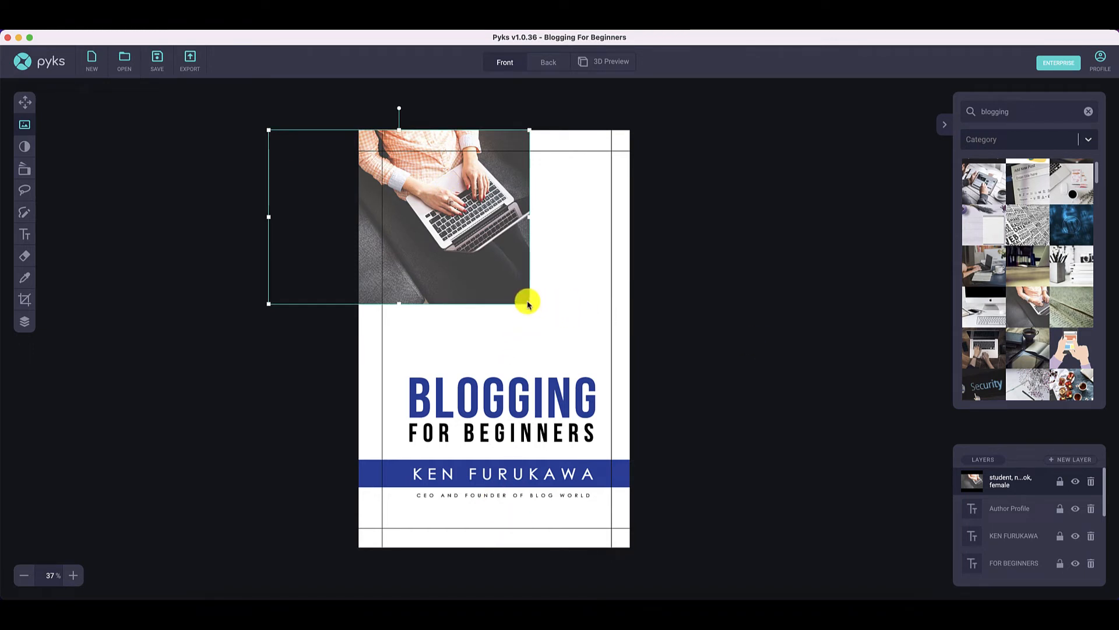
left_click_drag(527, 303, 870, 595)
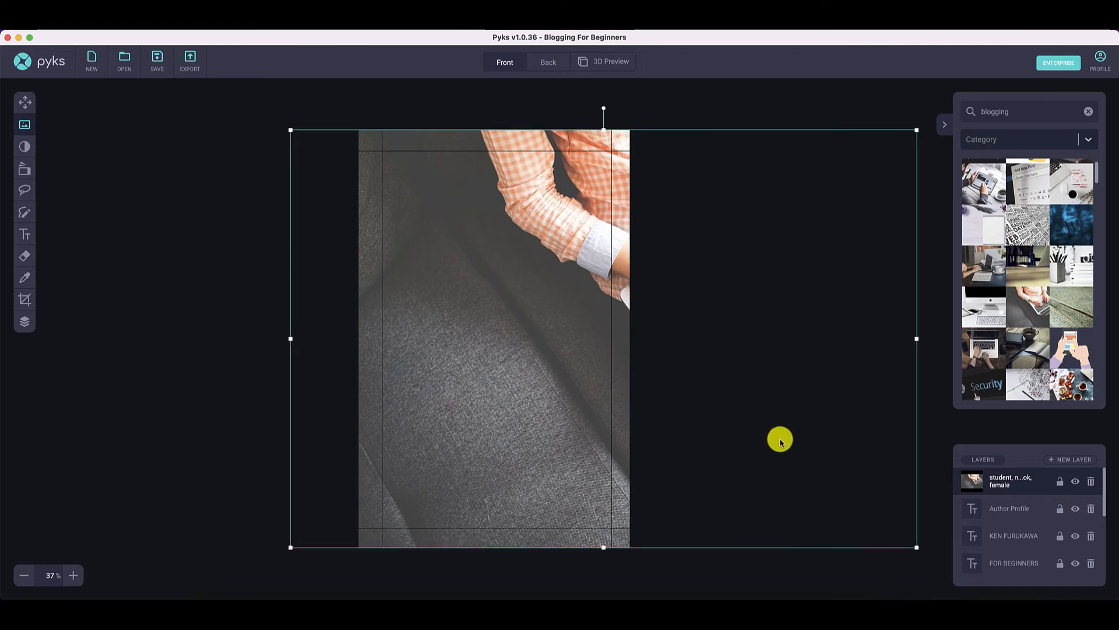
left_click_drag(781, 441, 581, 430)
left_click_drag(513, 375, 476, 377)
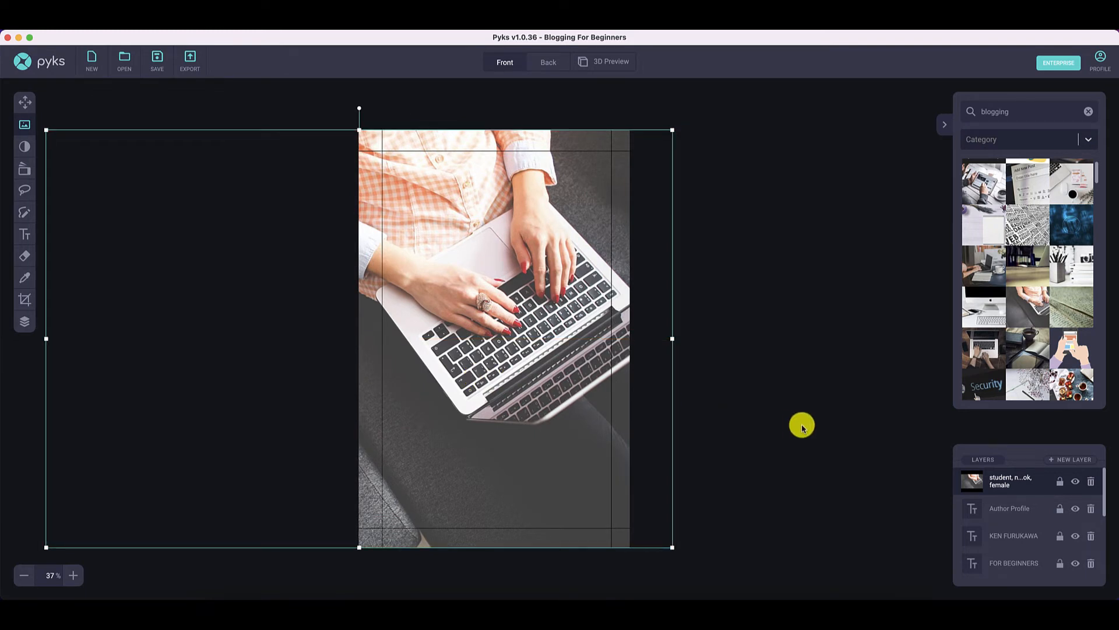
- Move the new photo's layer between the Laptop and Background layers and deselect the photo
left_click(22, 321)
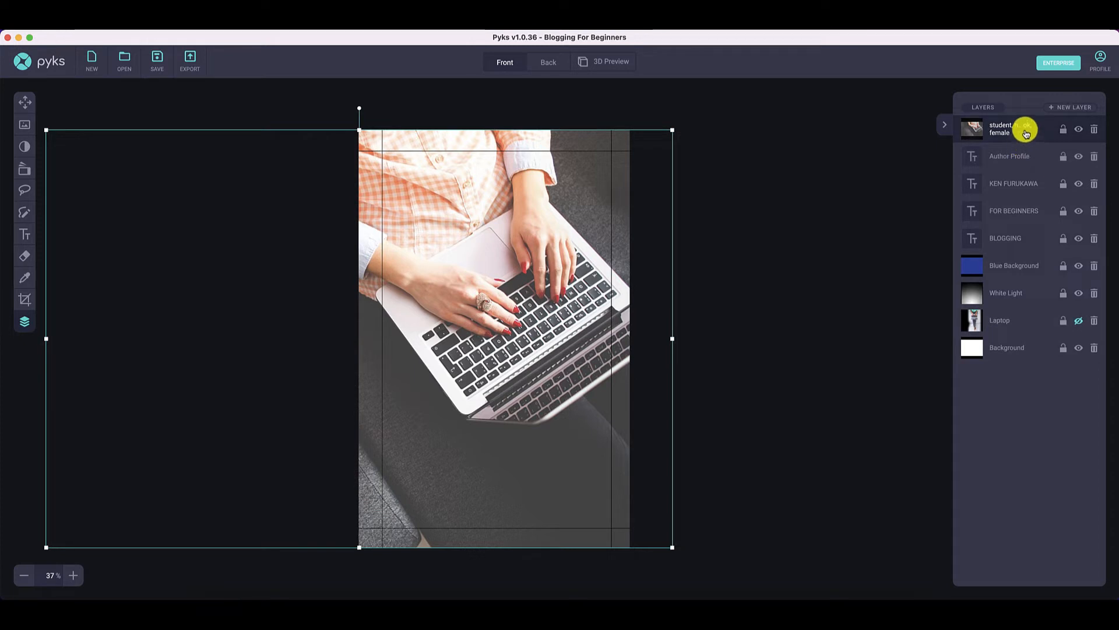
left_click_drag(1026, 133, 1026, 328)
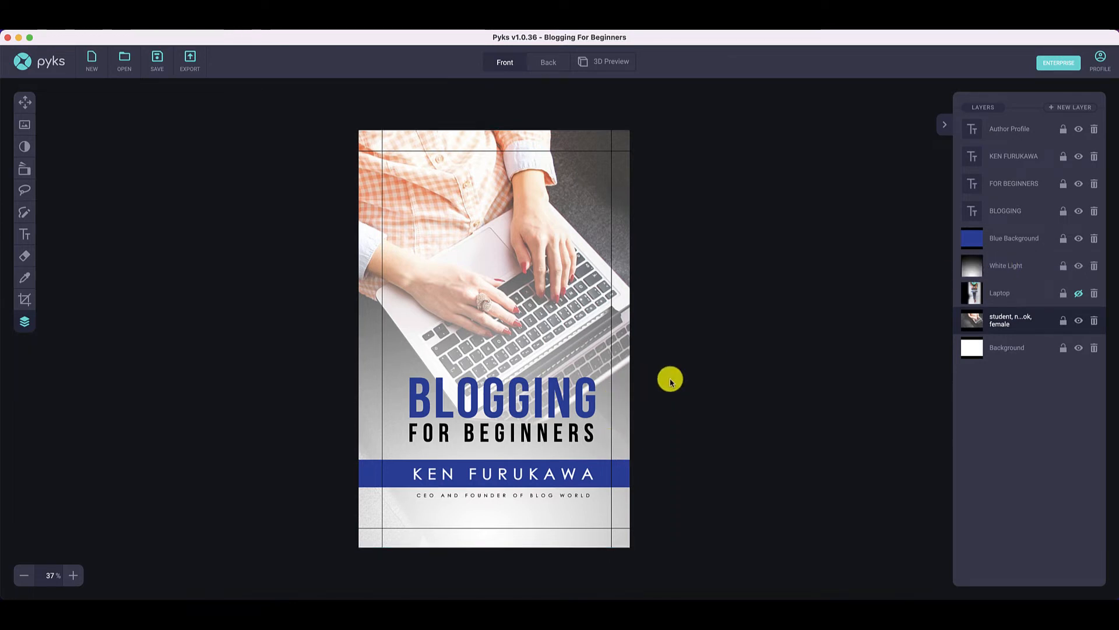
left_click(816, 352)
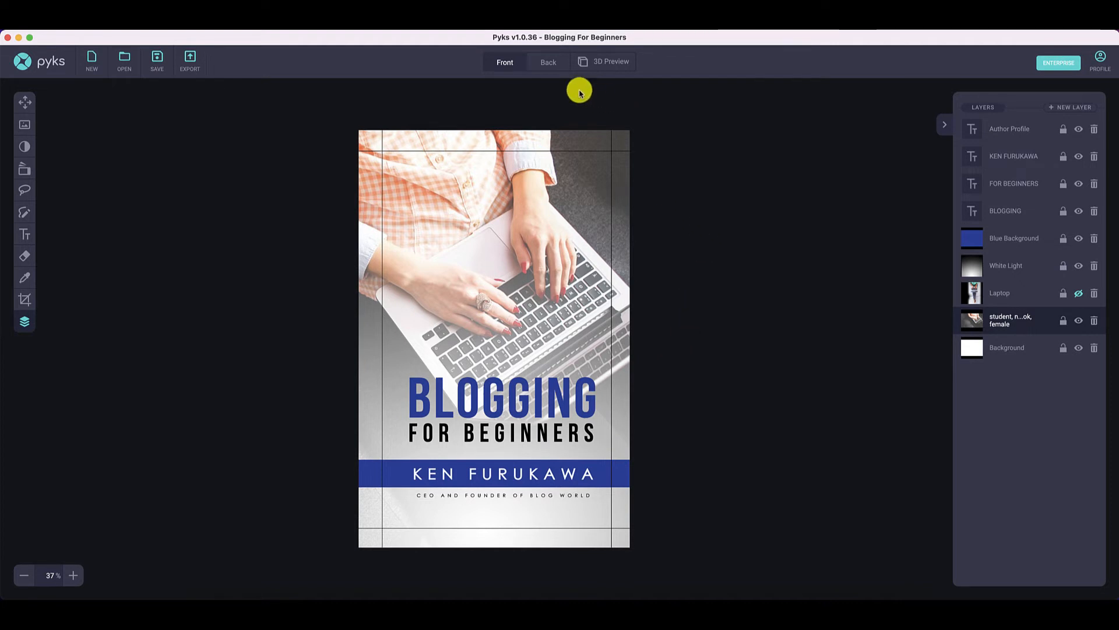
- Check the back cover, view the book in the 3D preview and rotate it slightly to face more forward
left_click(546, 64)
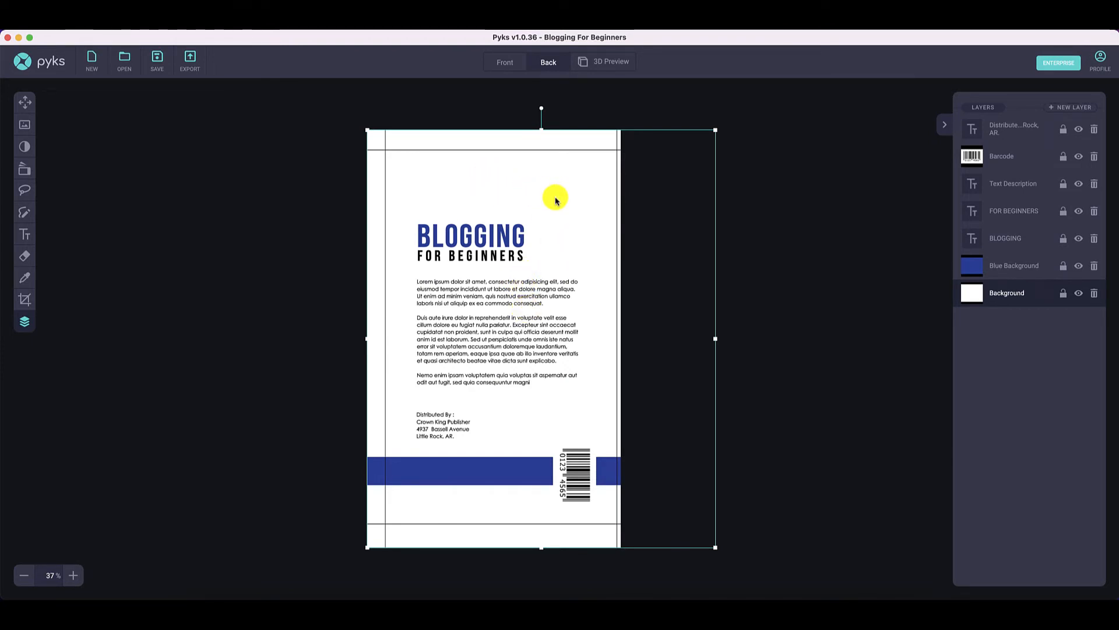
left_click(606, 64)
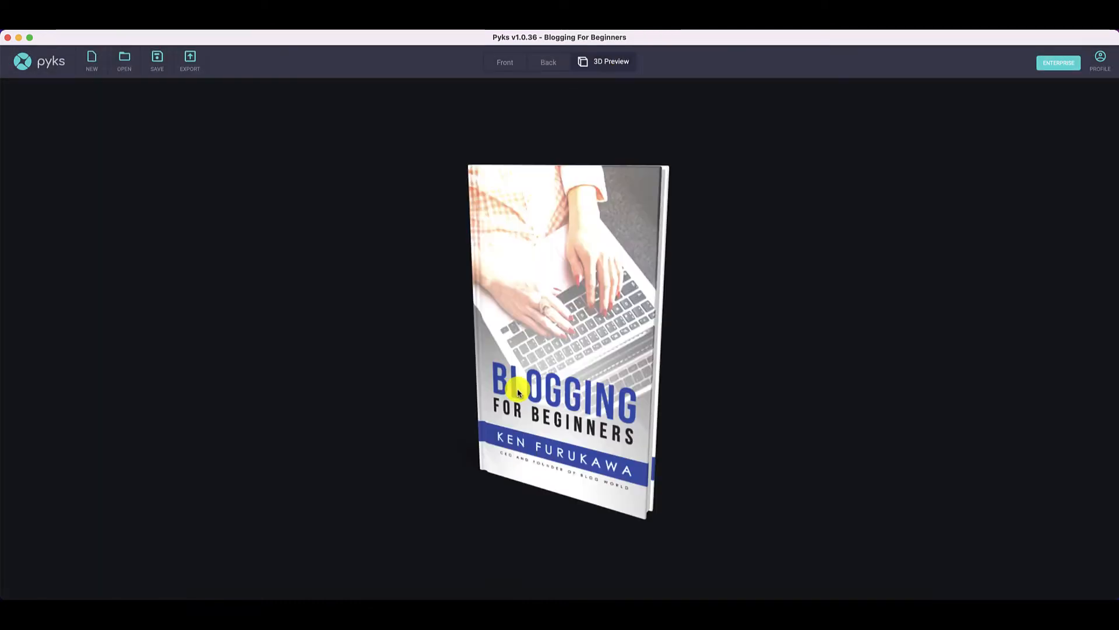
left_click_drag(603, 442, 642, 447)
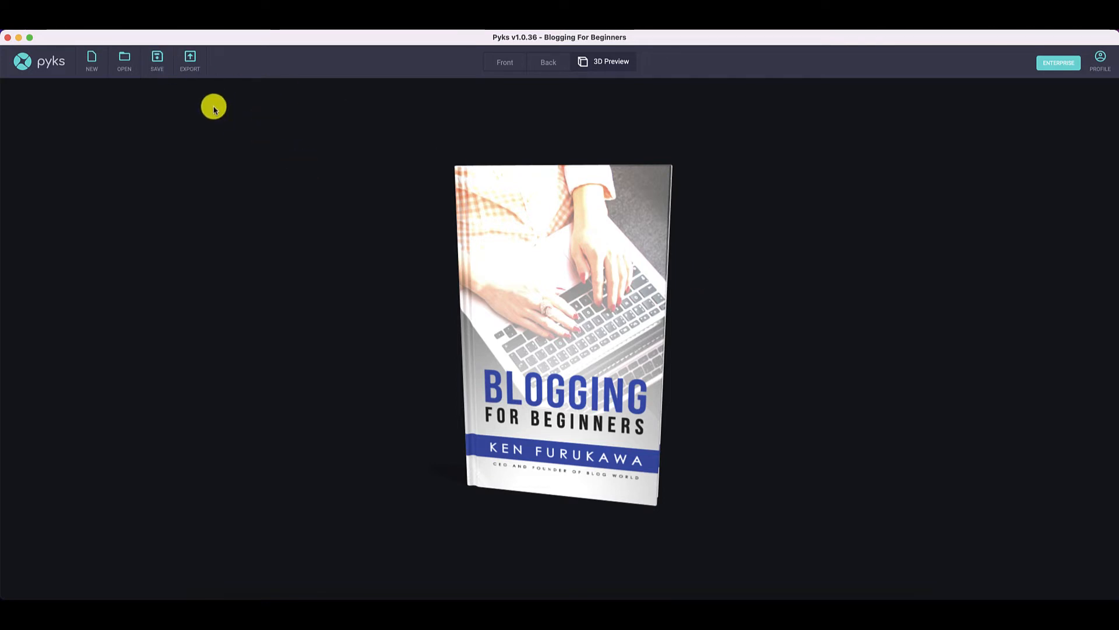
- Save the project to the Desktop as blogging cover.pk3
left_click(158, 65)
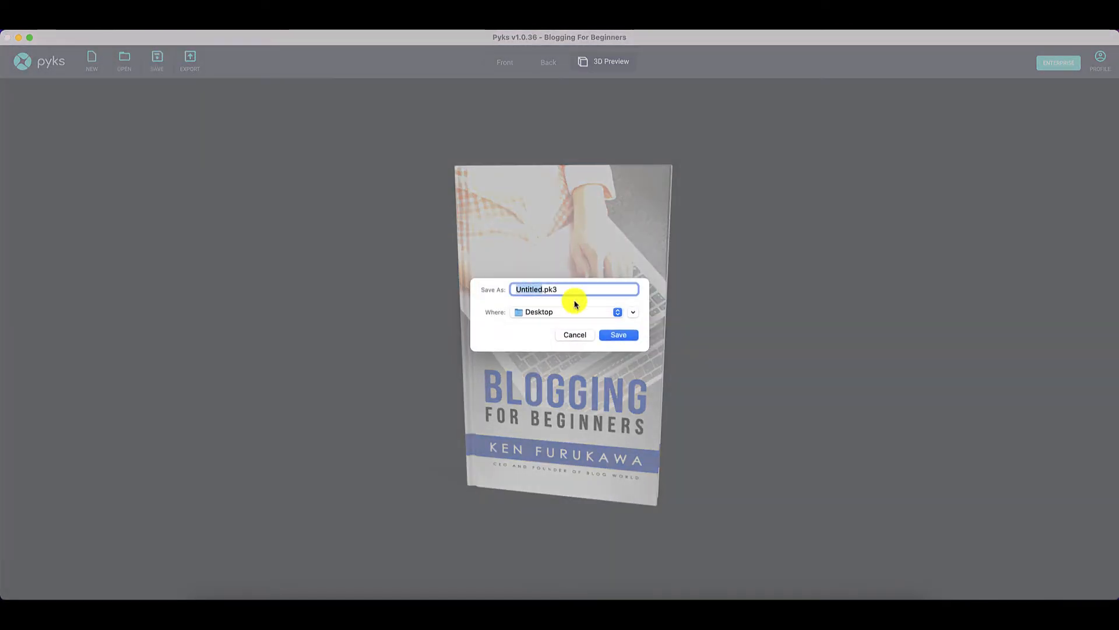
type("blogging cover")
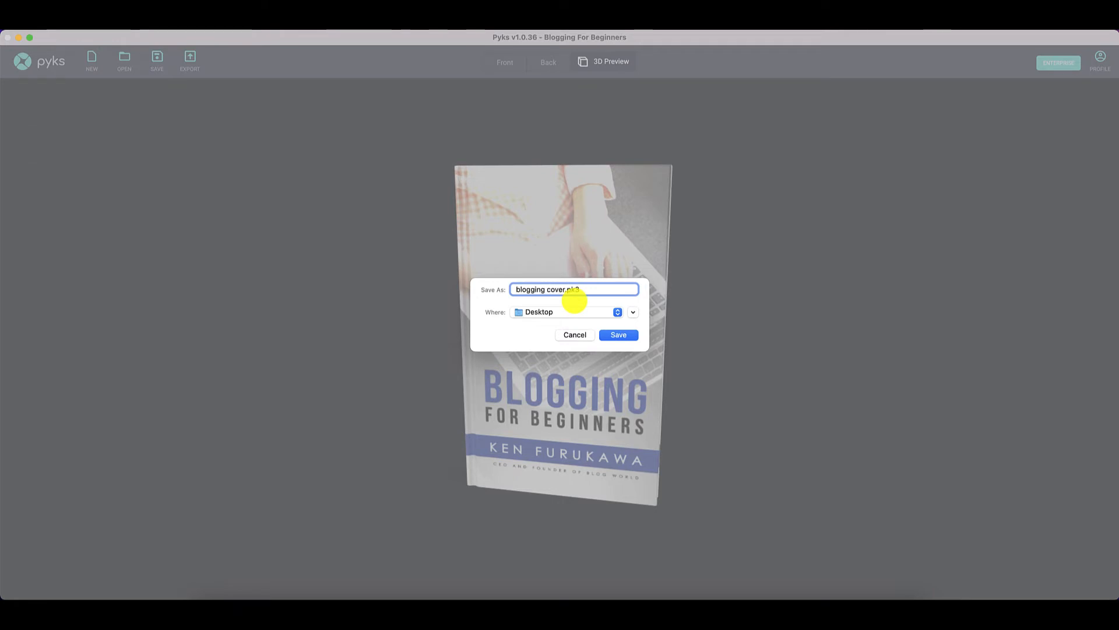
left_click(617, 334)
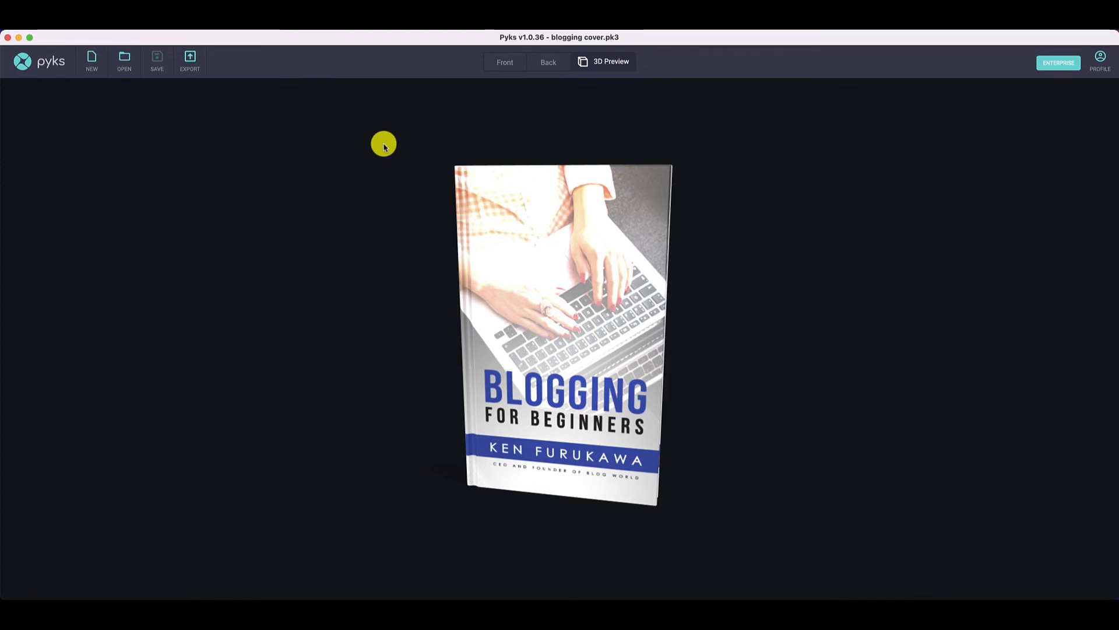
- Export the 3D book as blogging ecover 1.png, inspect the exported image and return to Pyks
left_click(191, 62)
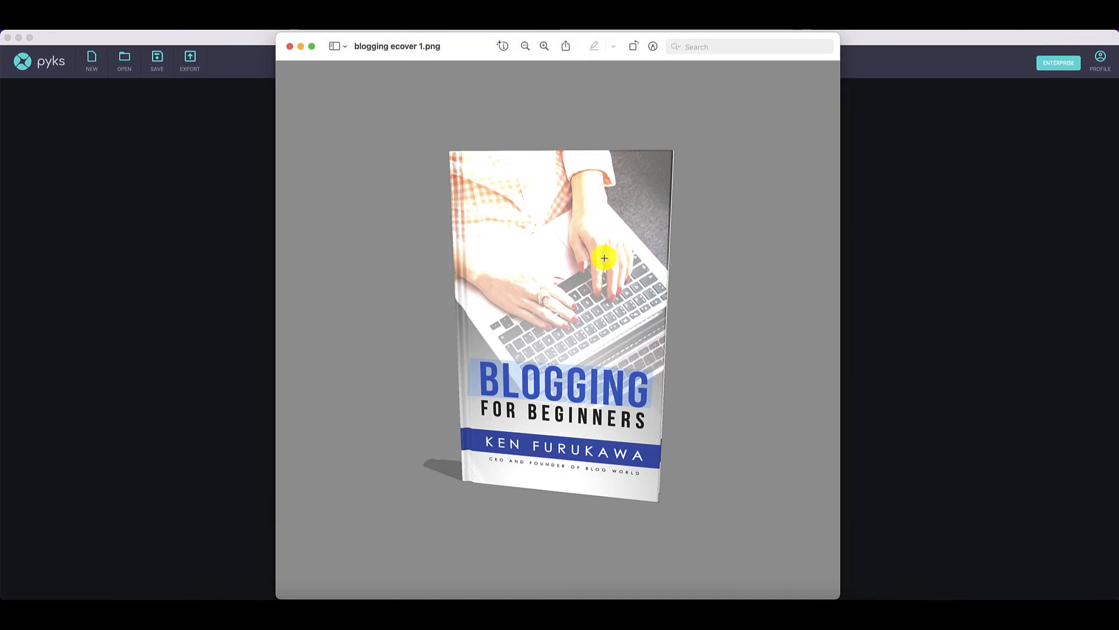
left_click_drag(455, 53, 482, 45)
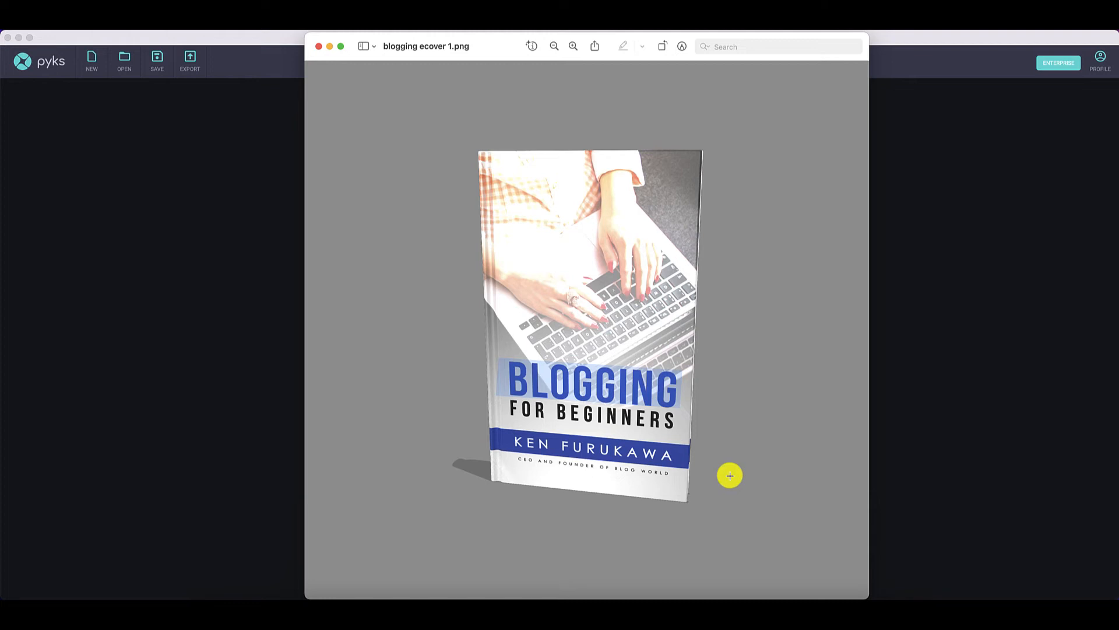
left_click(923, 359)
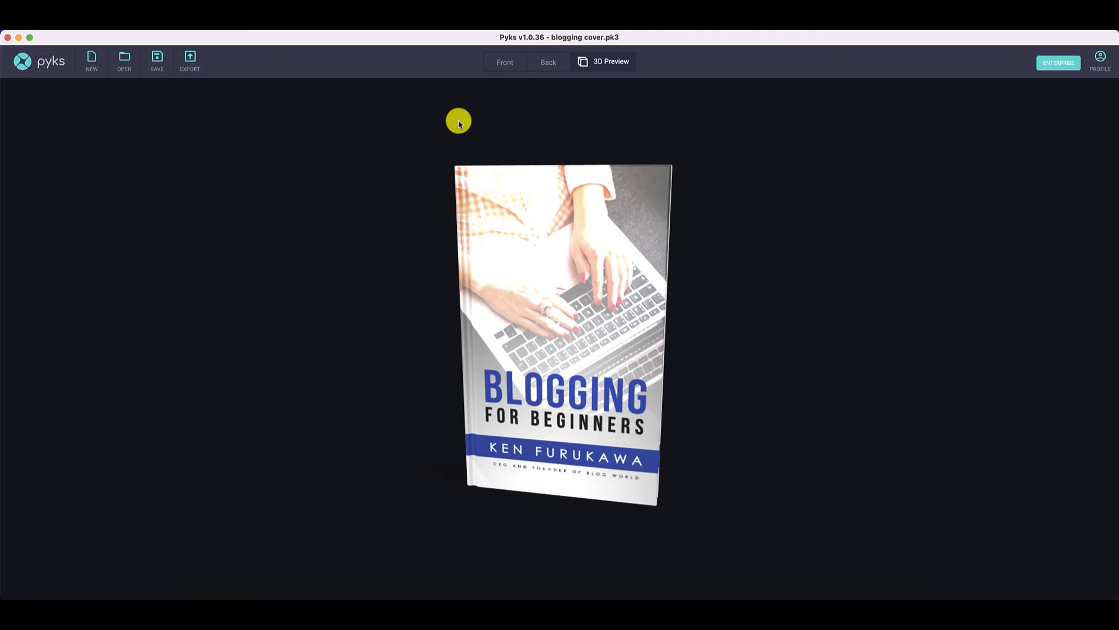
- Create a new custom image of 2400 by 2400, discarding the unsaved changes of the current project
left_click(93, 65)
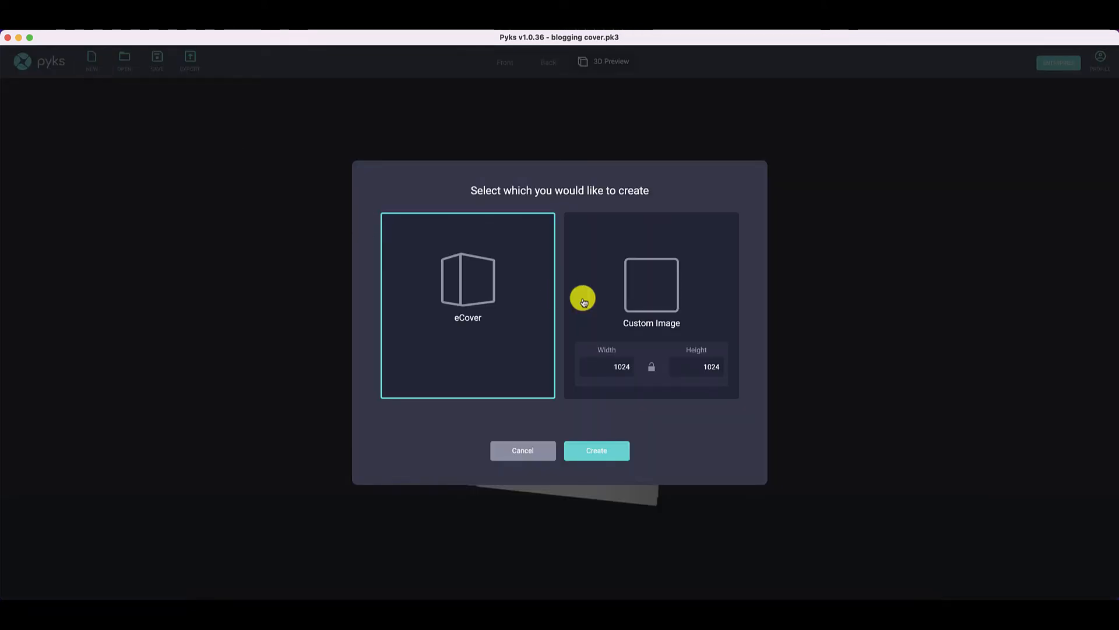
left_click(652, 372)
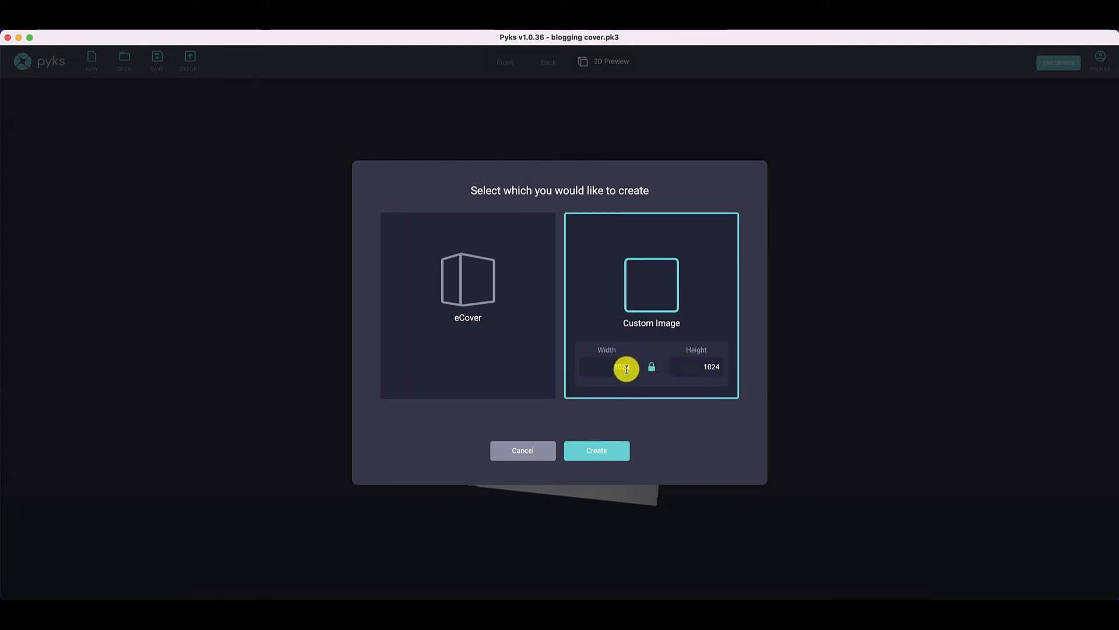
left_click(626, 368)
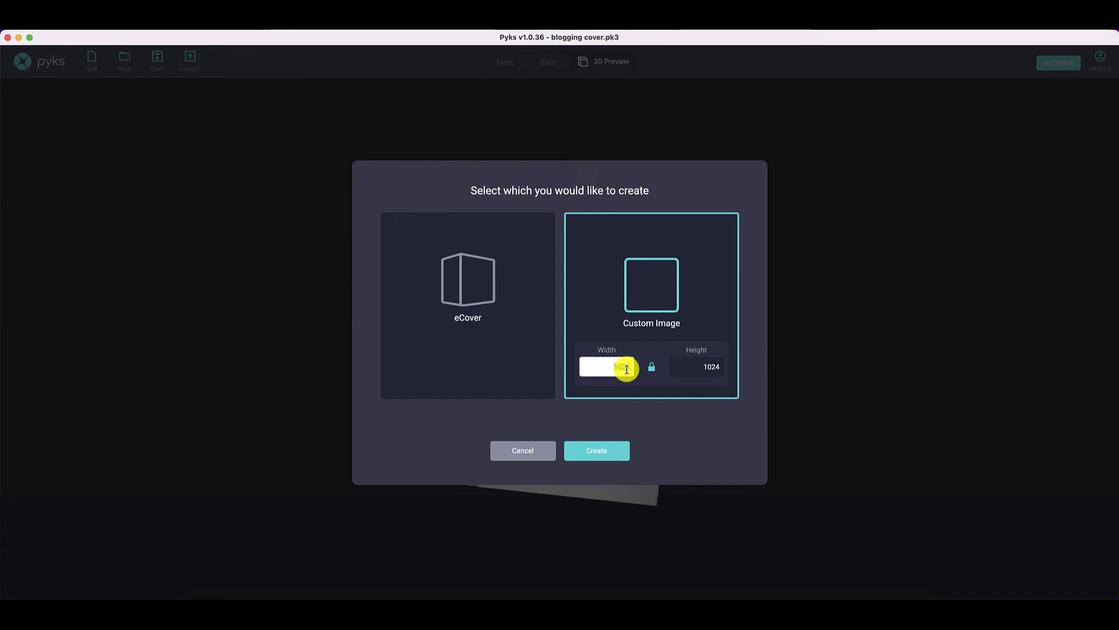
type("2400")
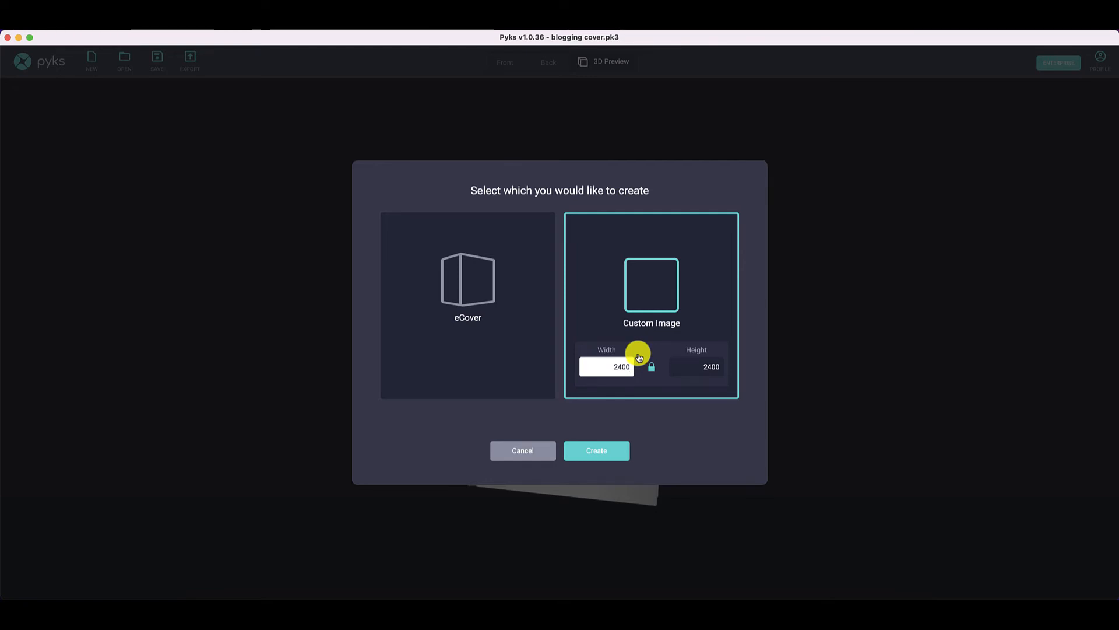
left_click(603, 462)
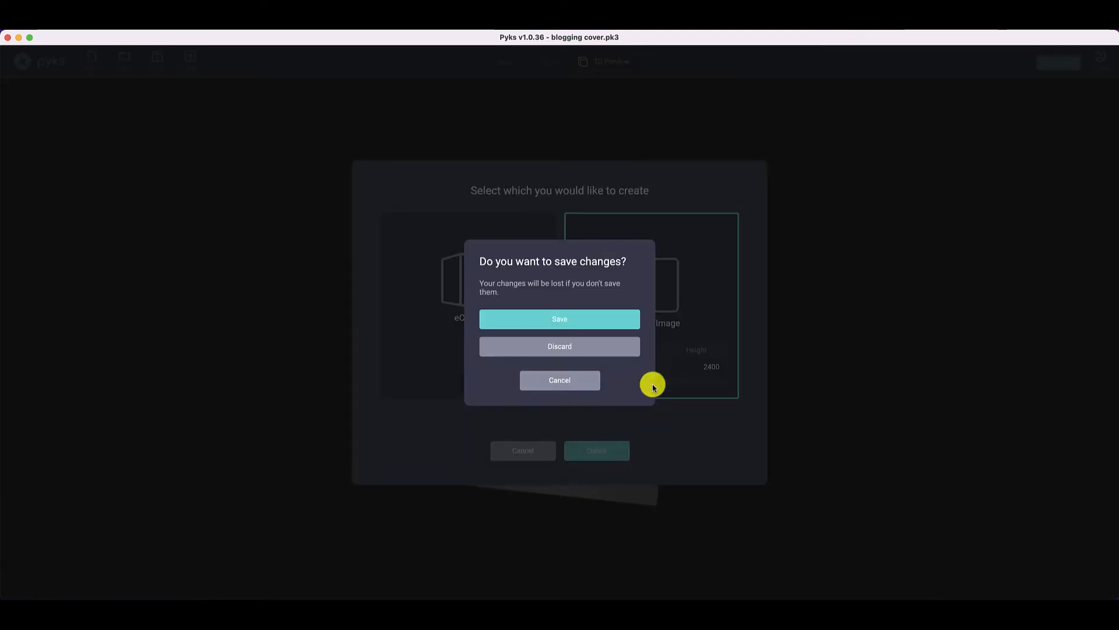
left_click(583, 347)
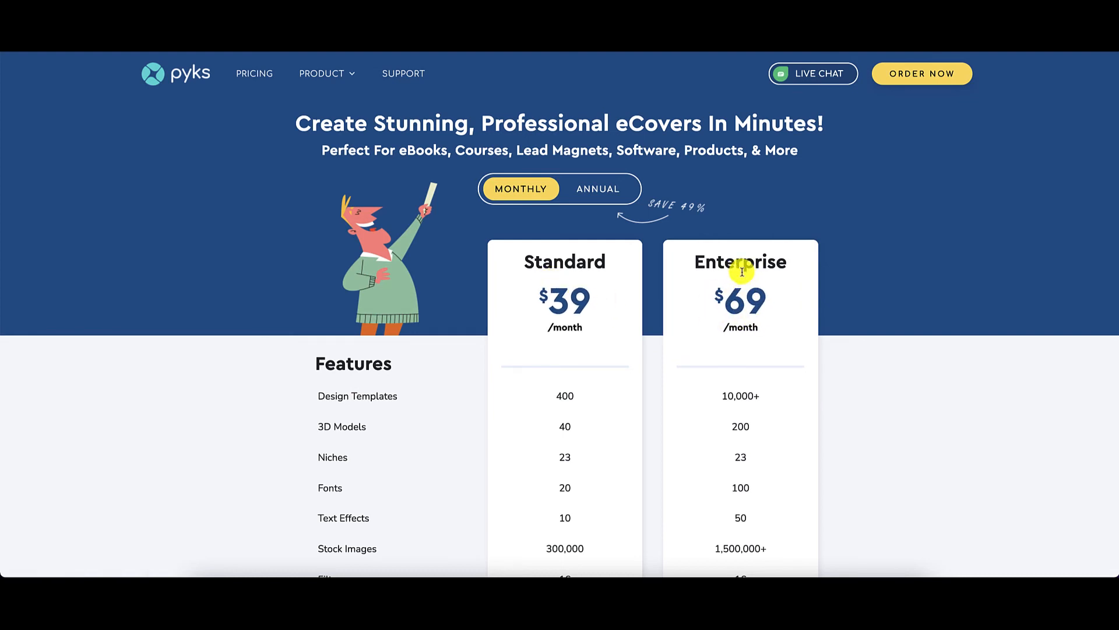
- Show annual pricing on the Pyks website and compare the features of the Standard and Enterprise plans
left_click(598, 196)
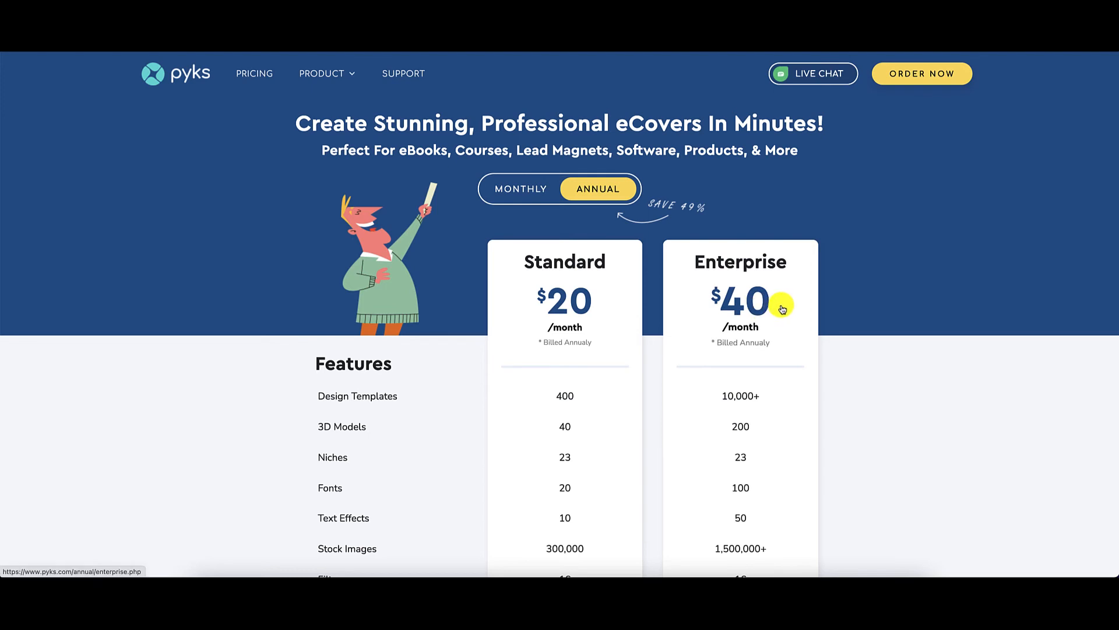
scroll(782, 309, "down", 3)
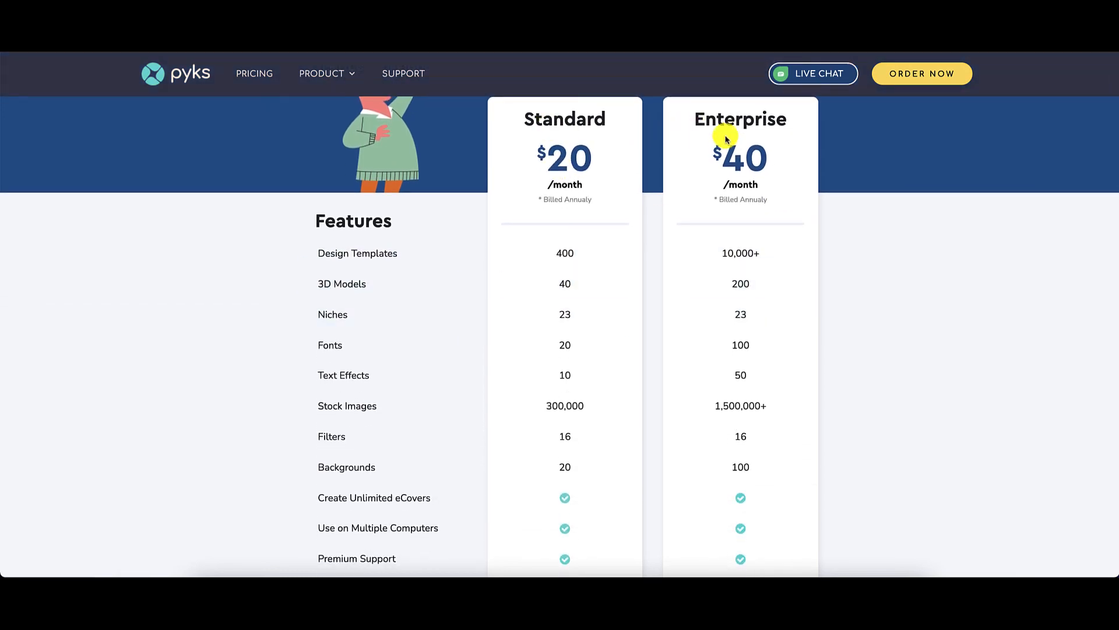
scroll(890, 260, "down", 1)
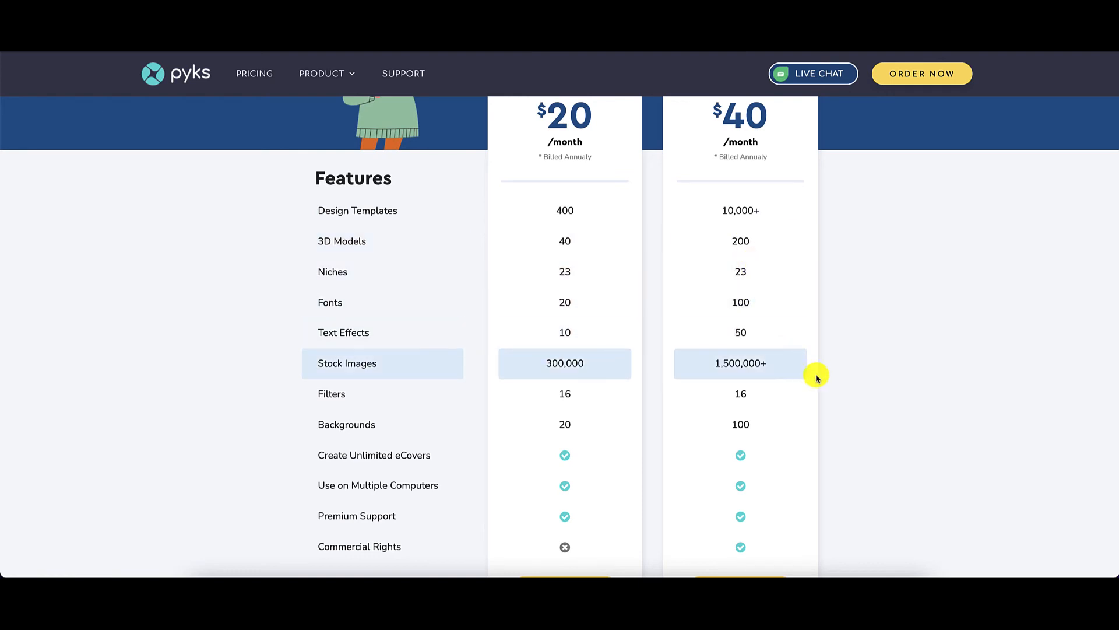
scroll(752, 327, "down", 1)
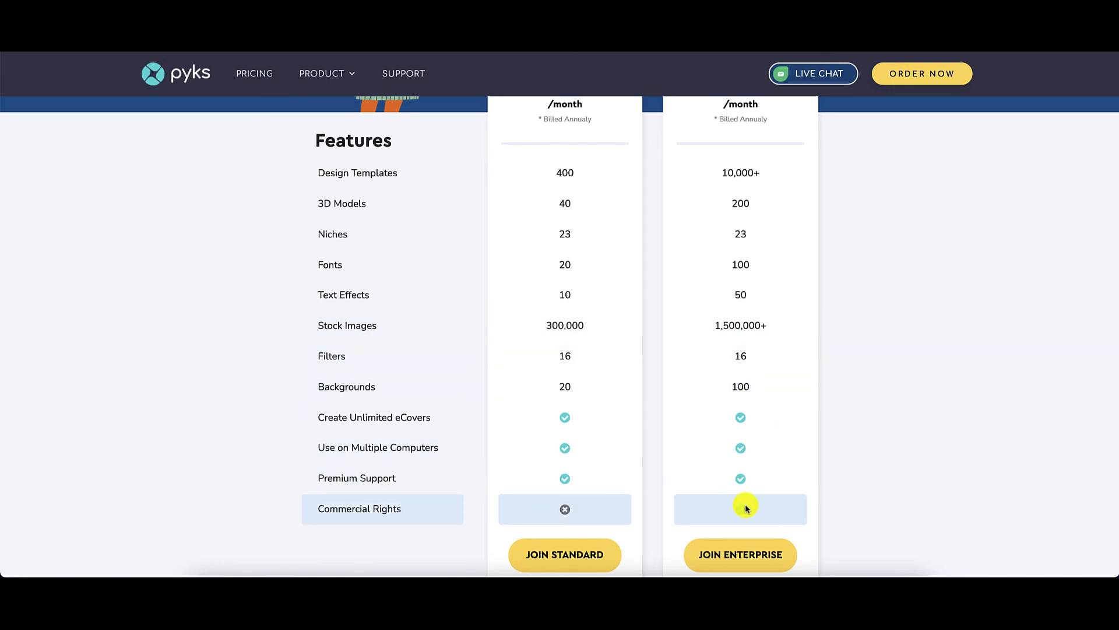
scroll(747, 508, "down", 1)
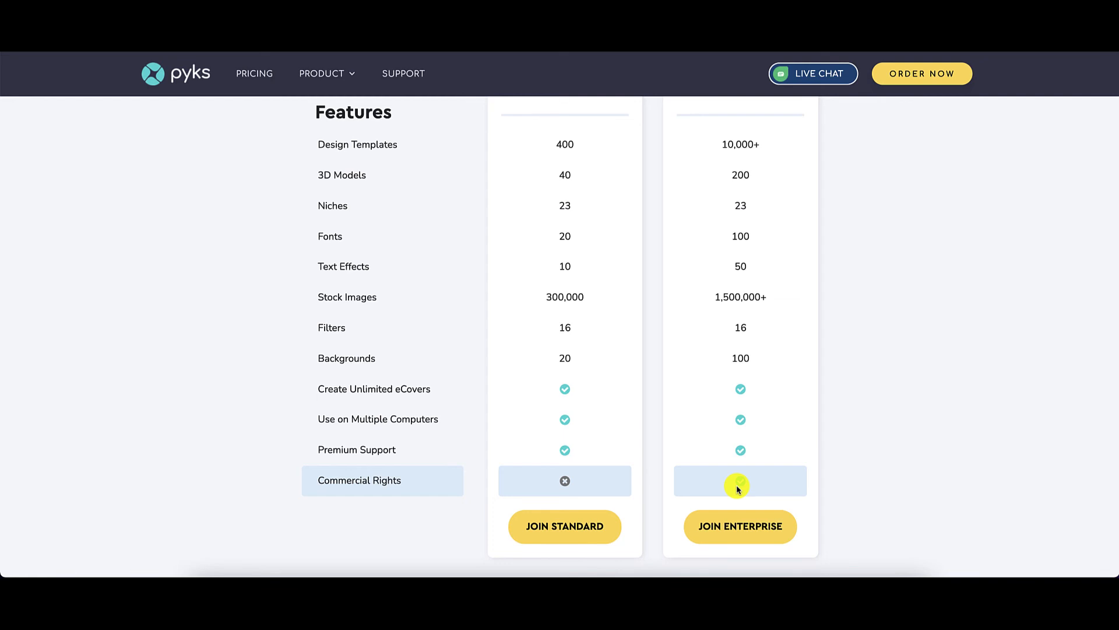
scroll(738, 489, "up", 5)
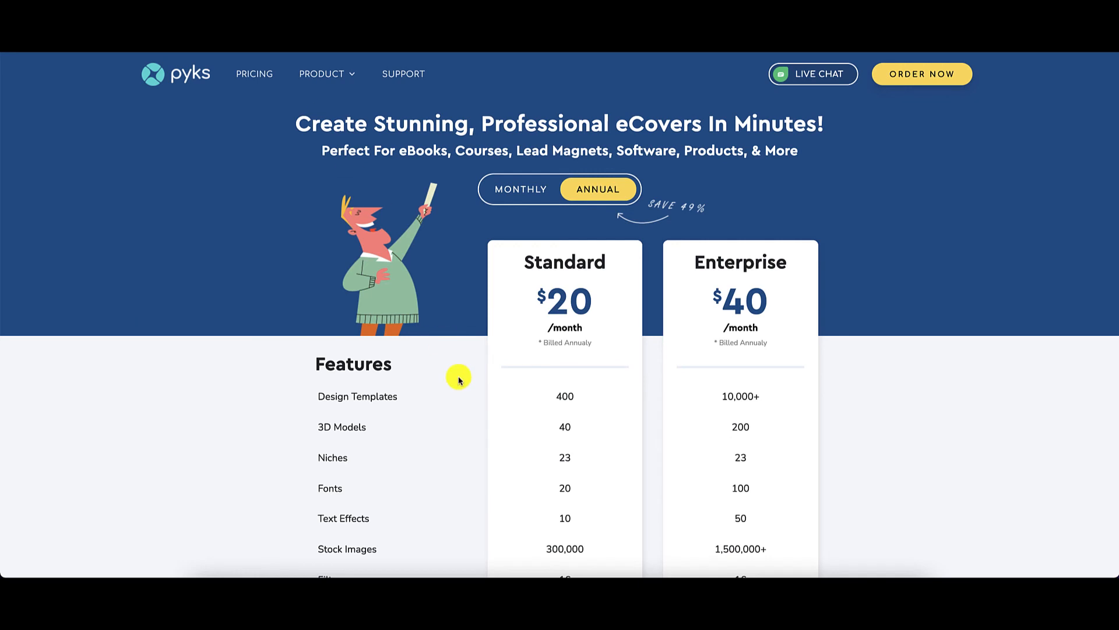
scroll(460, 379, "down", 3)
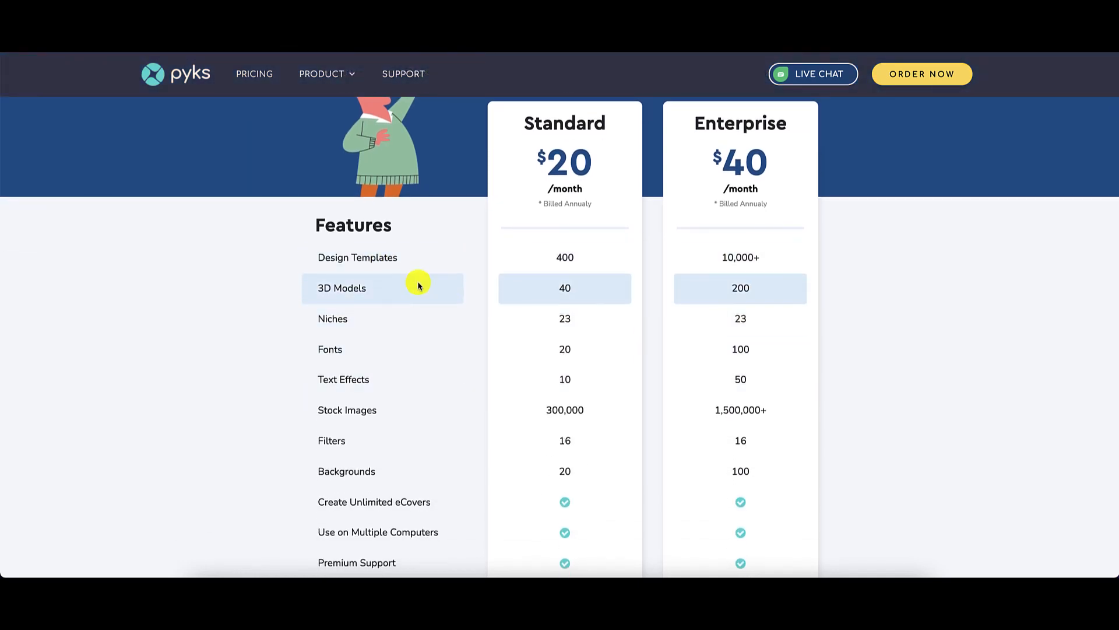
scroll(465, 379, "down", 2)
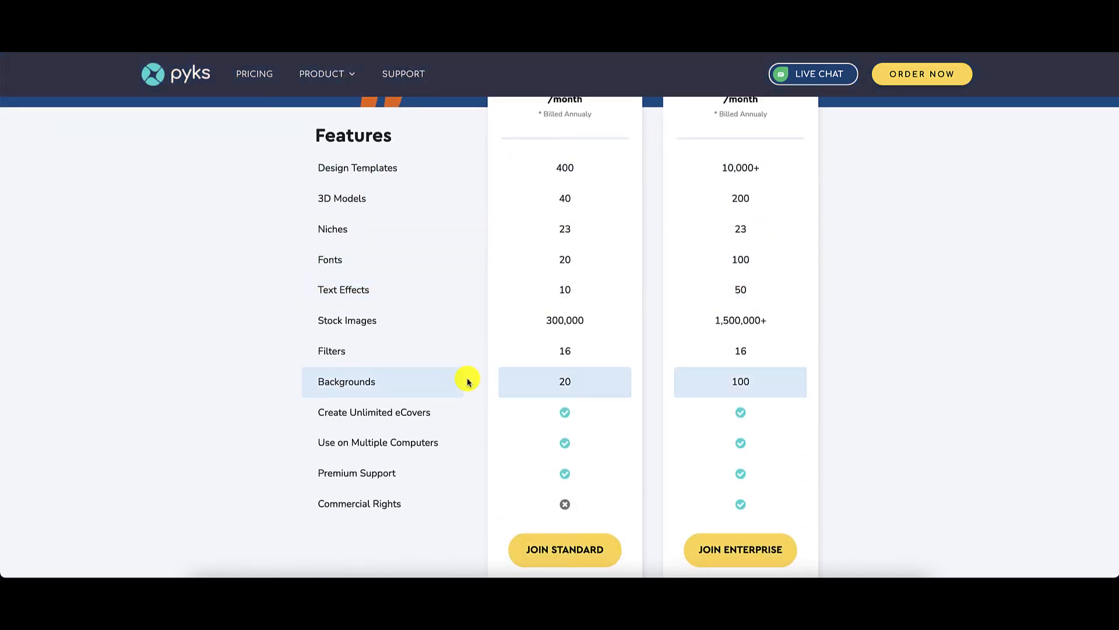